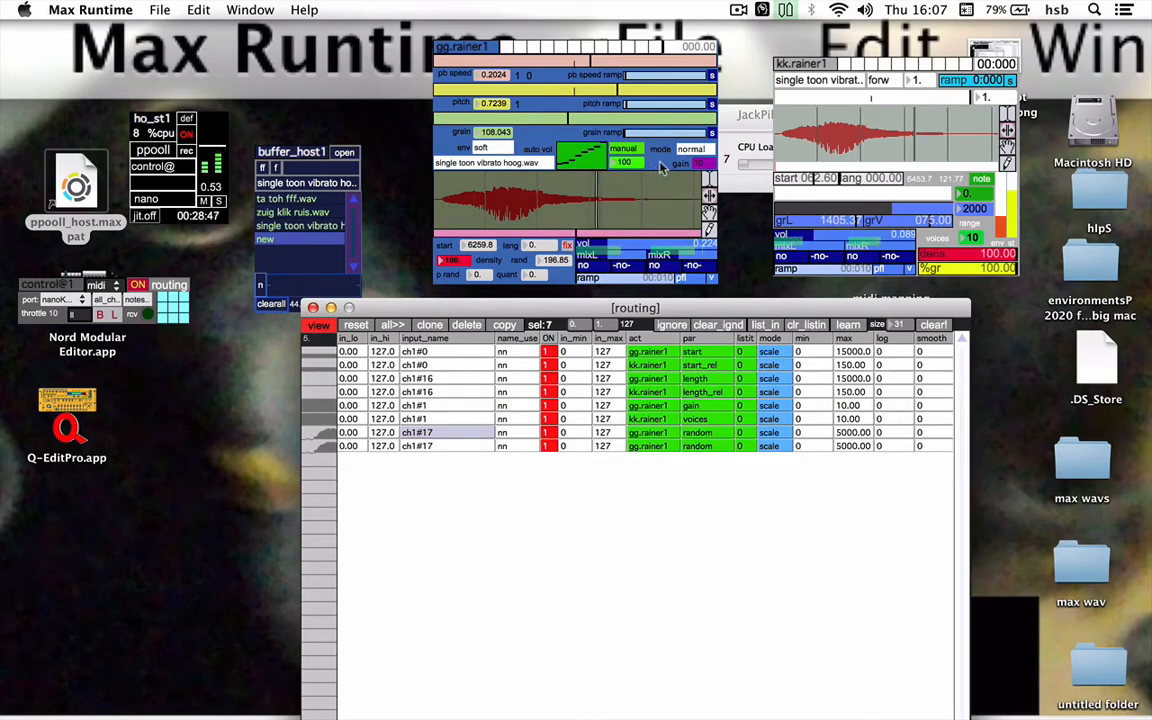
Route the second ch1#17 row to the grainVar parameter of kk.rainer1
{"action": "left_click", "coordinate": [648, 448]}
{"action": "left_click", "coordinate": [648, 452]}
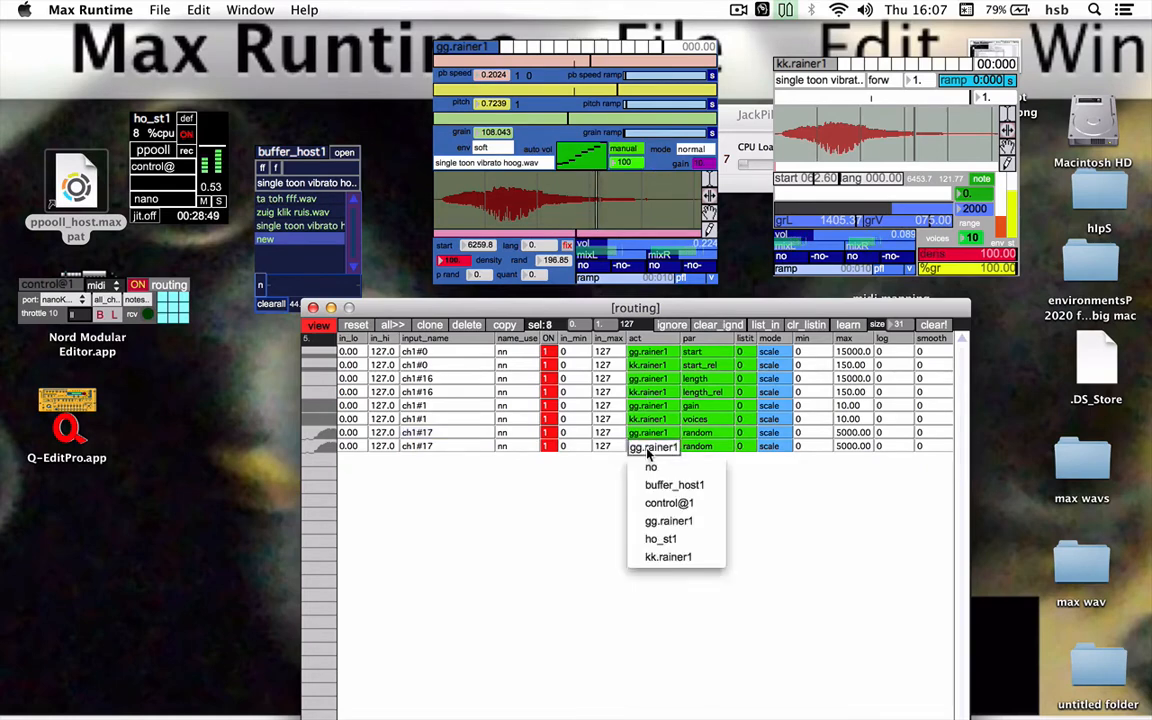
{"action": "left_click", "coordinate": [665, 553]}
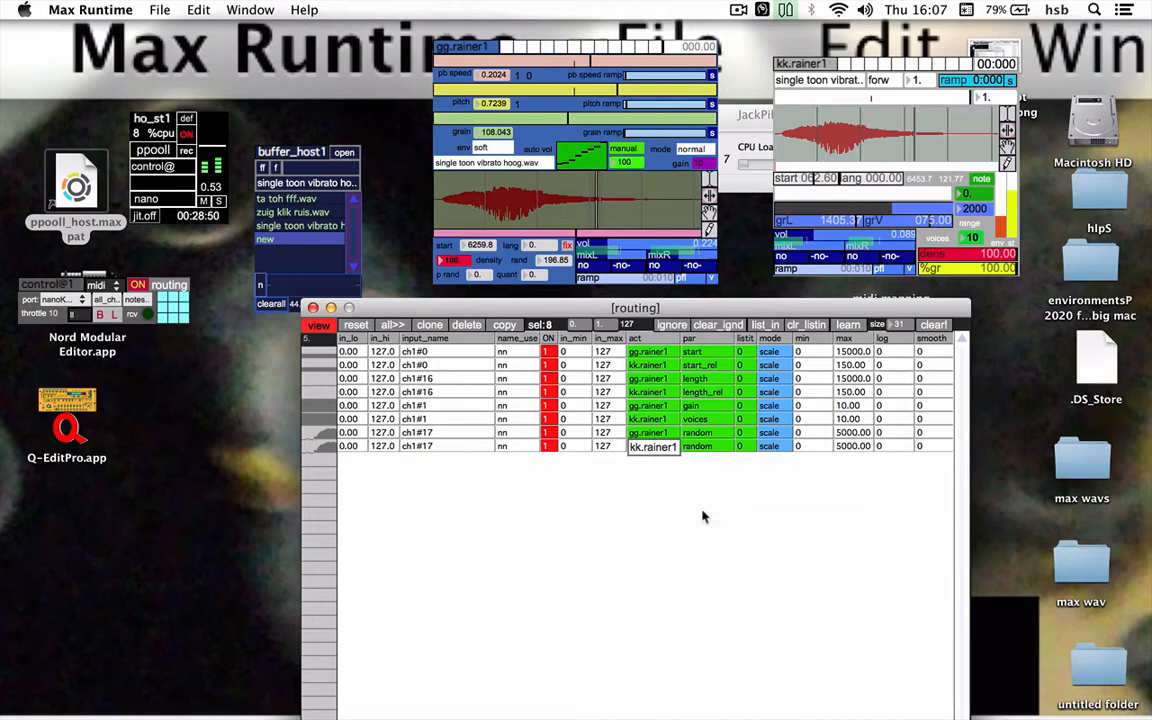
{"action": "left_click", "coordinate": [708, 446]}
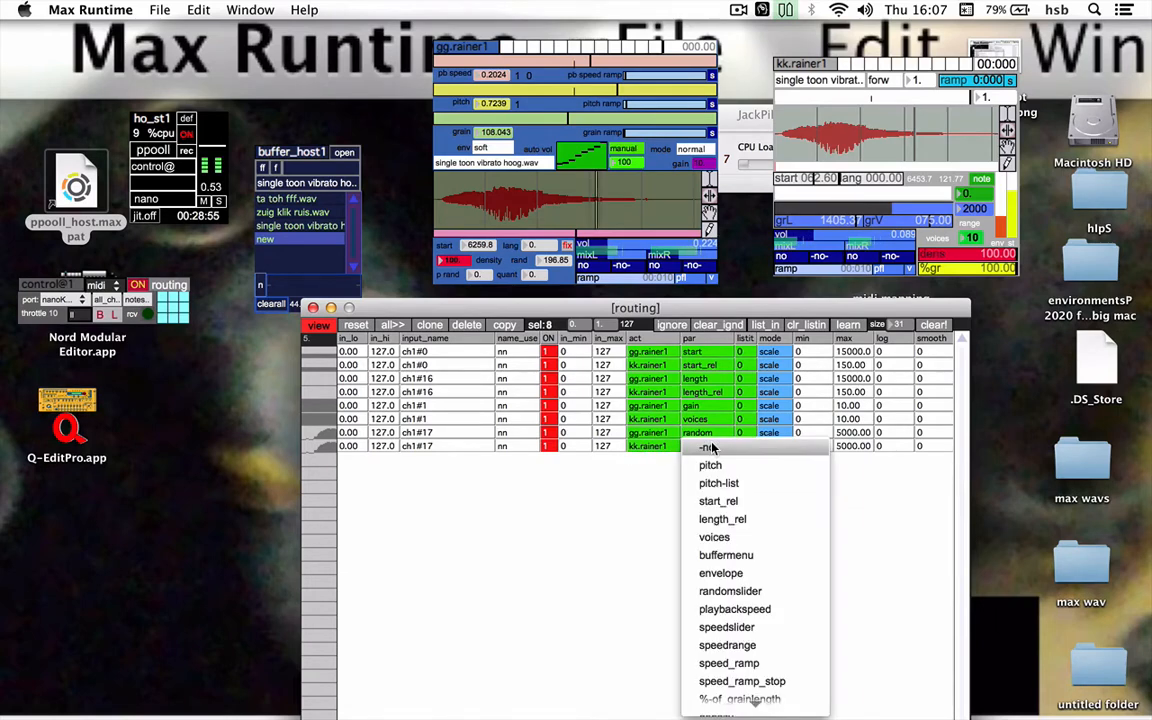
{"action": "scroll", "coordinate": [730, 500], "scroll_direction": "down", "scroll_amount": 5}
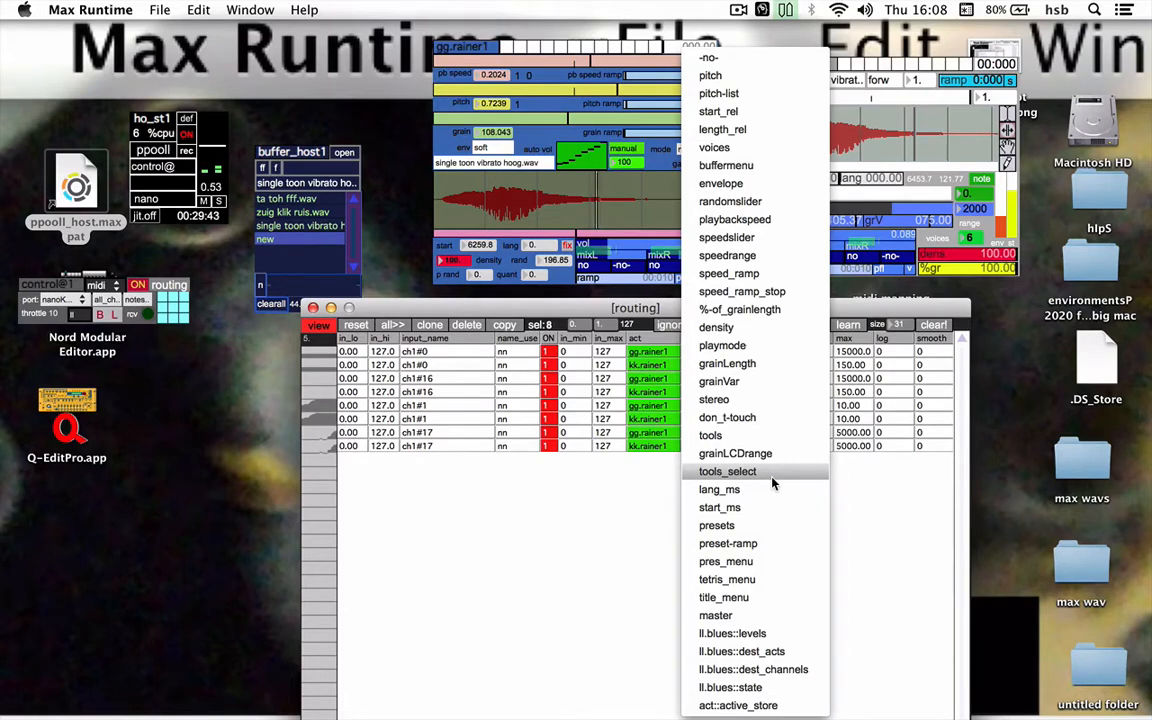
{"action": "left_click", "coordinate": [751, 382]}
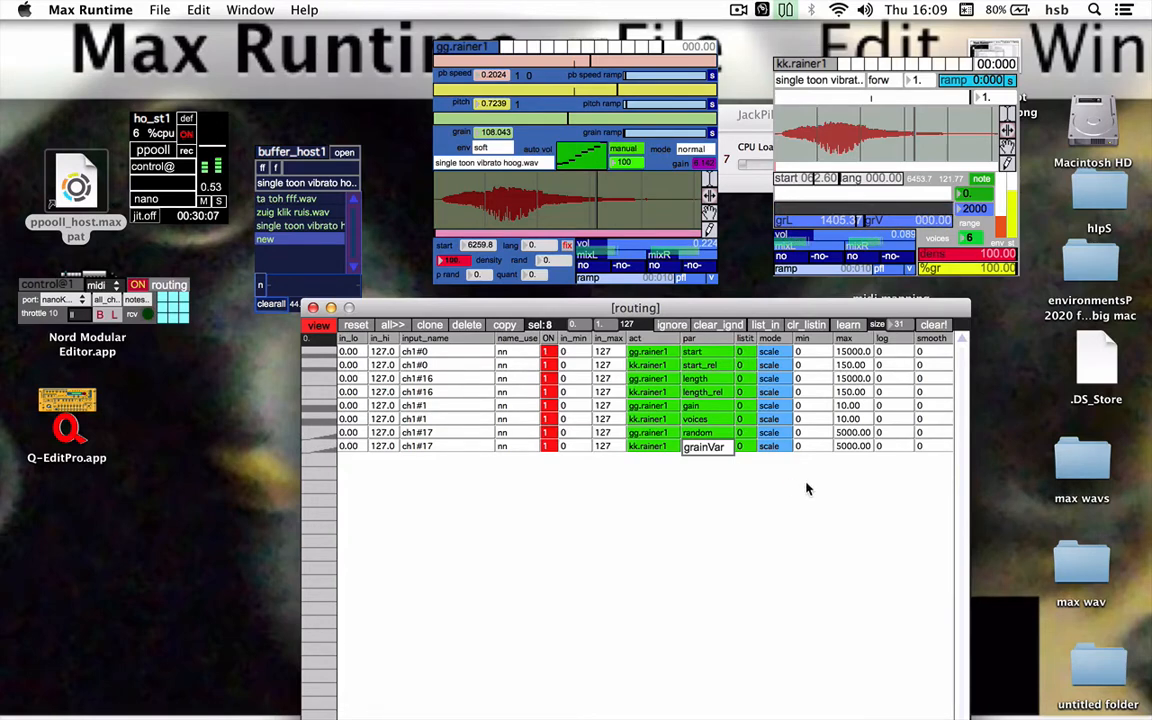
Set the maximum of the kk.rainer1 grainVar row to 100 and adjust that module's grain length to about 937.57
{"action": "left_click", "coordinate": [850, 446]}
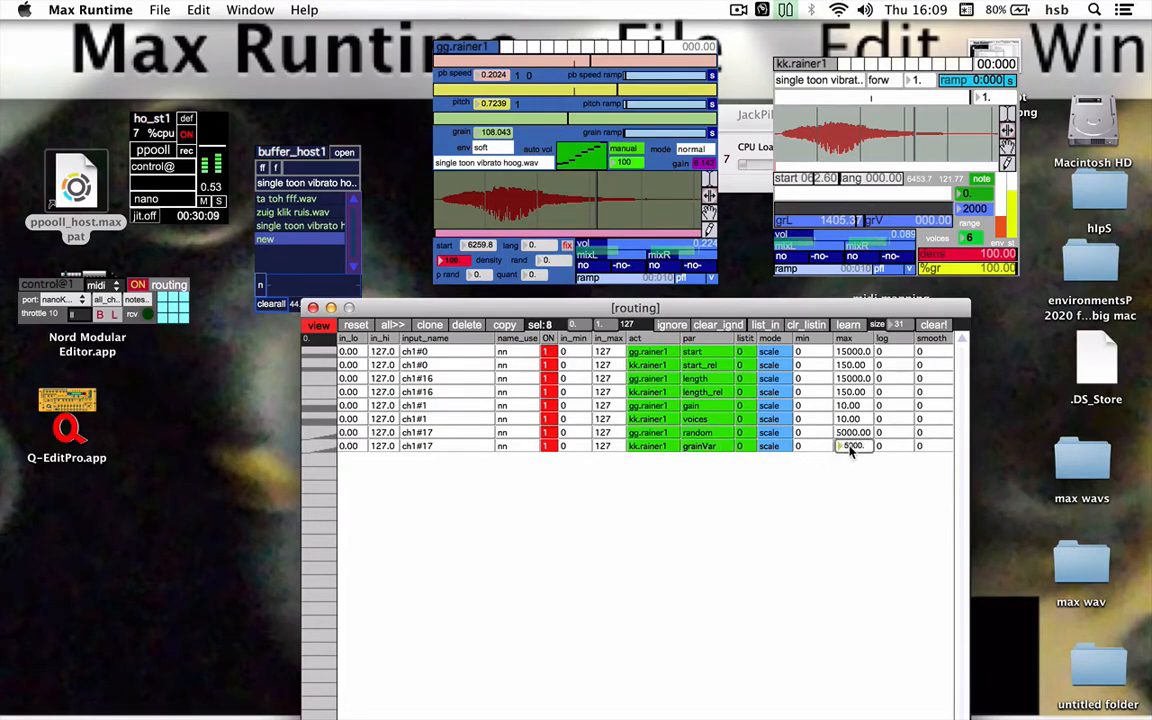
{"action": "type", "text": "100"}
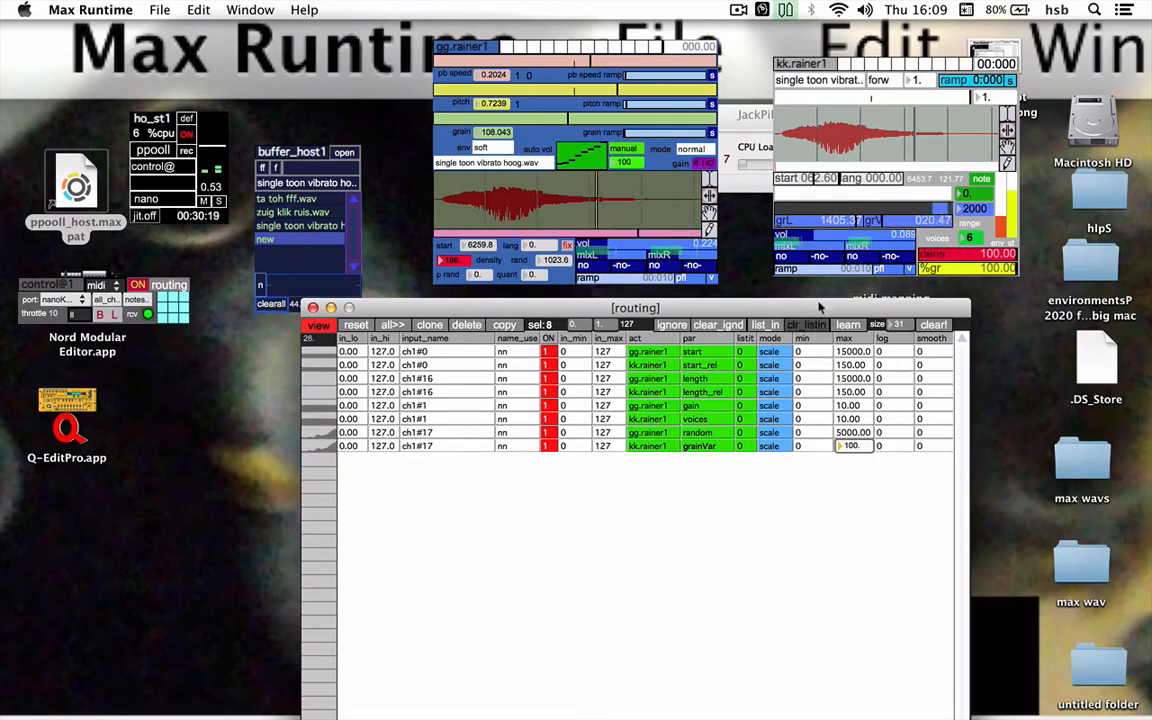
{"action": "left_click", "coordinate": [793, 223]}
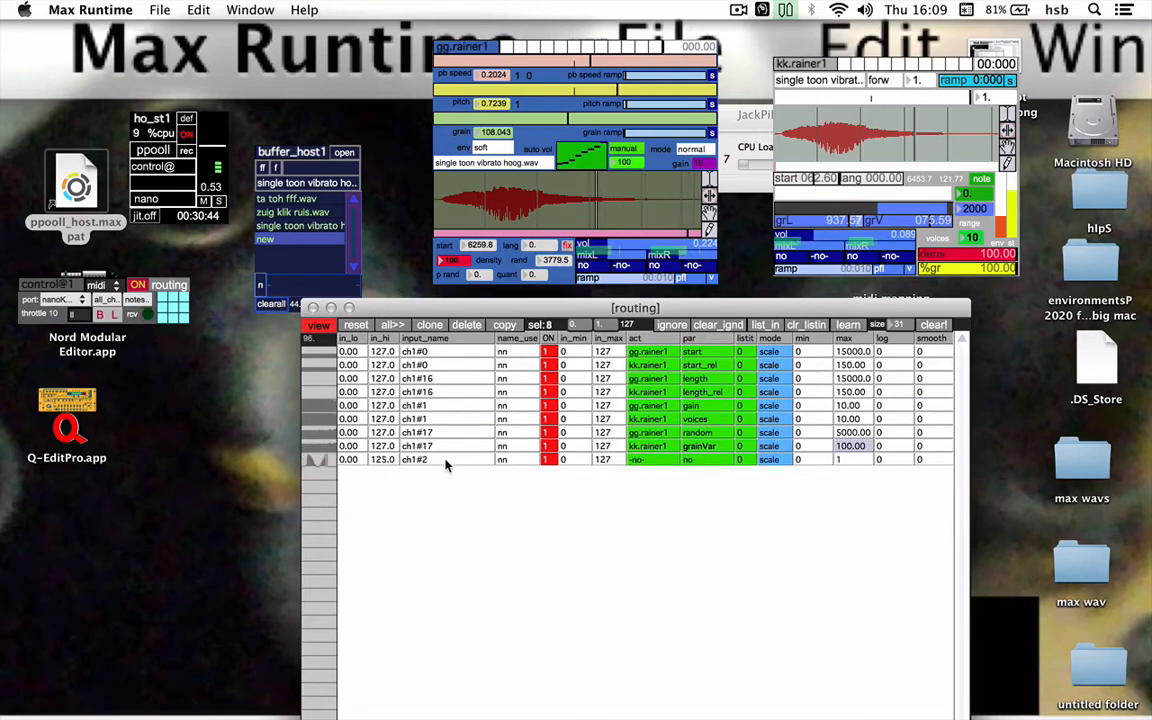
Route the ch1#2 row to the pitch parameter of gg.rainer1
{"action": "left_click", "coordinate": [645, 462]}
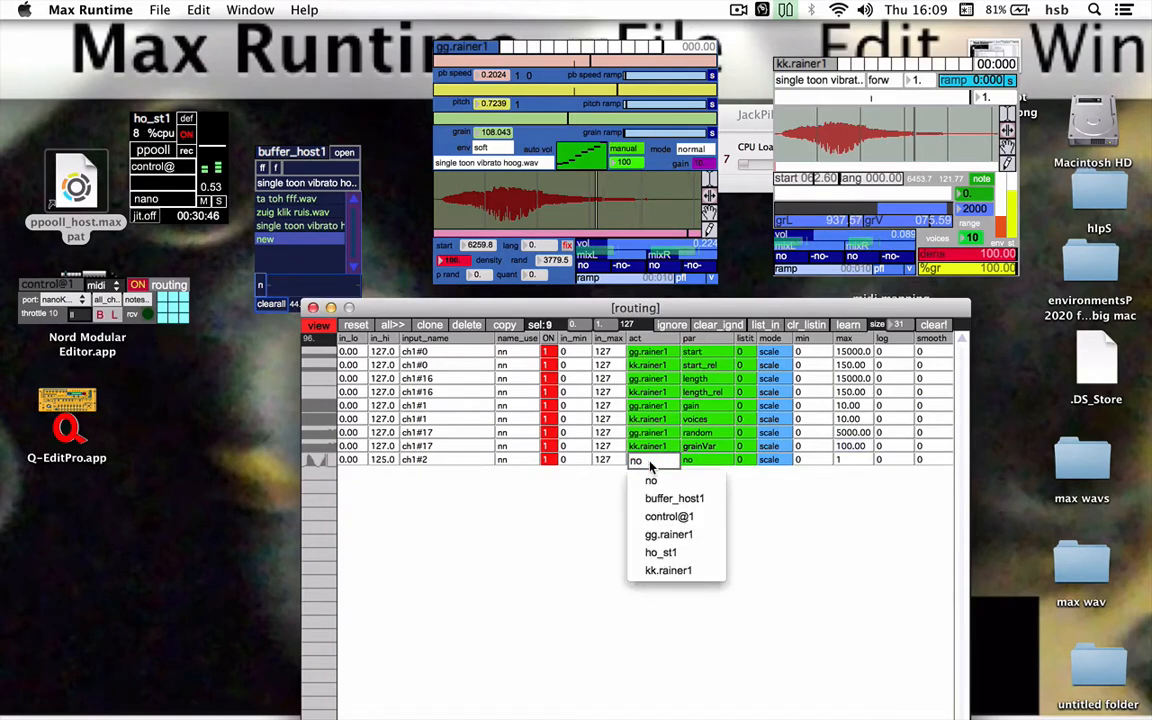
{"action": "left_click", "coordinate": [690, 536]}
{"action": "left_click", "coordinate": [705, 460]}
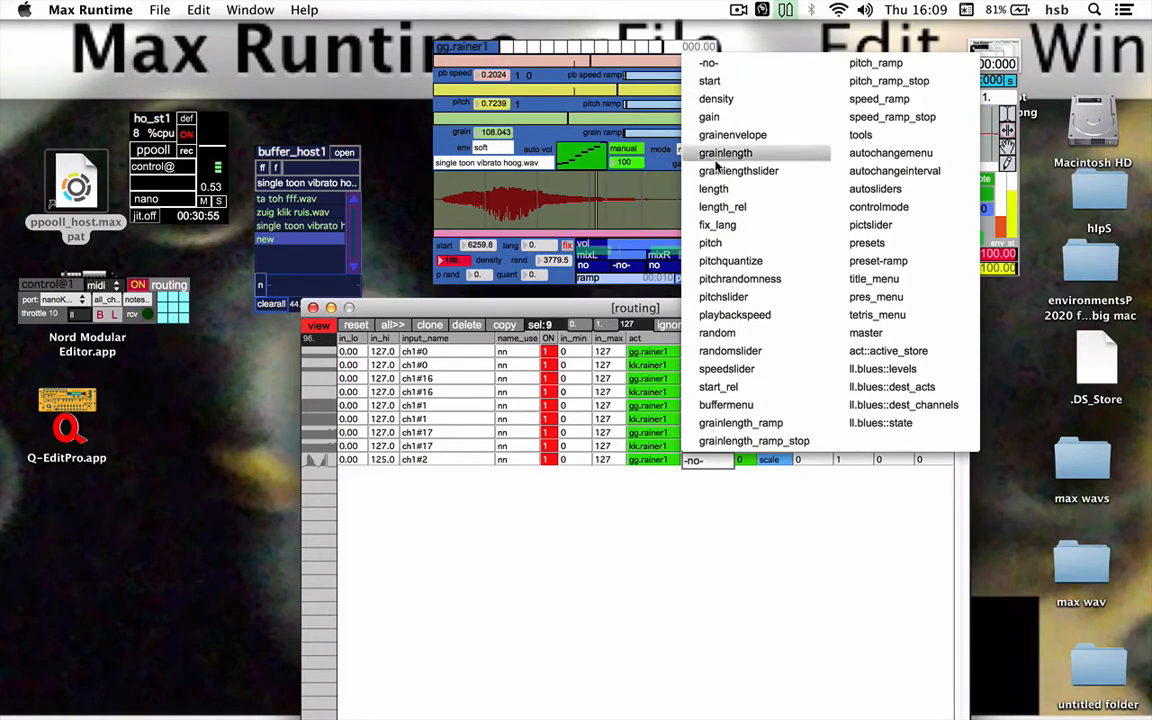
{"action": "left_click", "coordinate": [728, 245]}
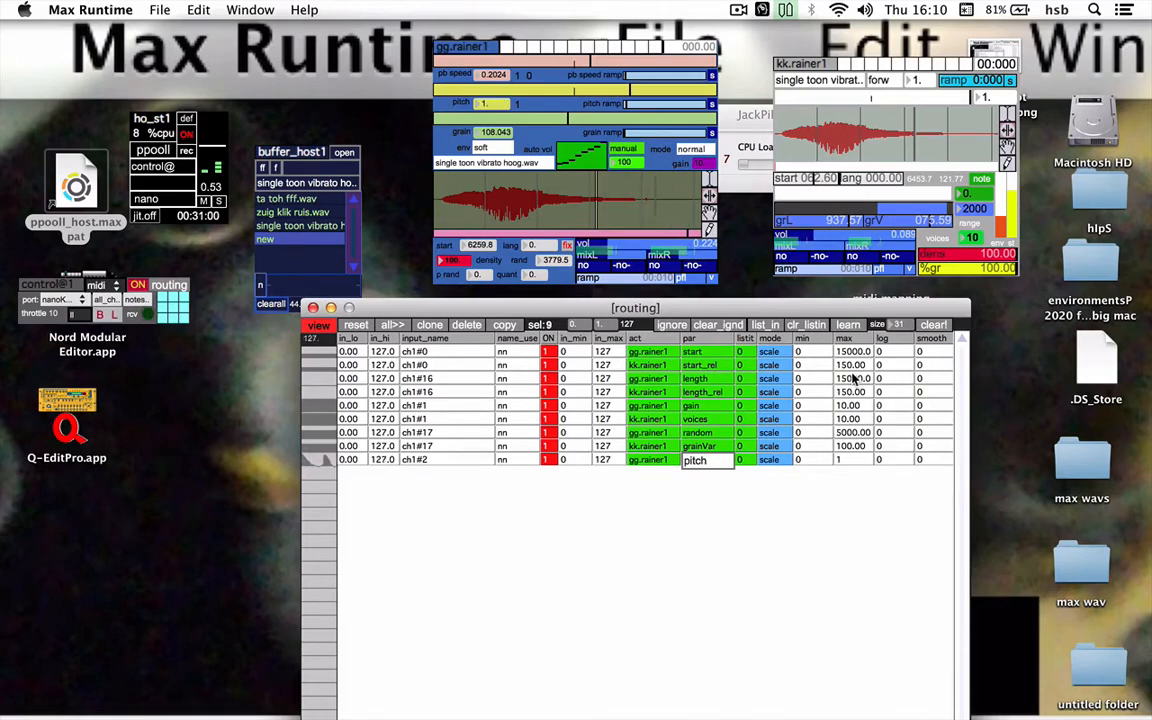
Set the gg.rainer1 pitch row's output range to a minimum of -25 and a maximum of 25
{"action": "left_click", "coordinate": [845, 463]}
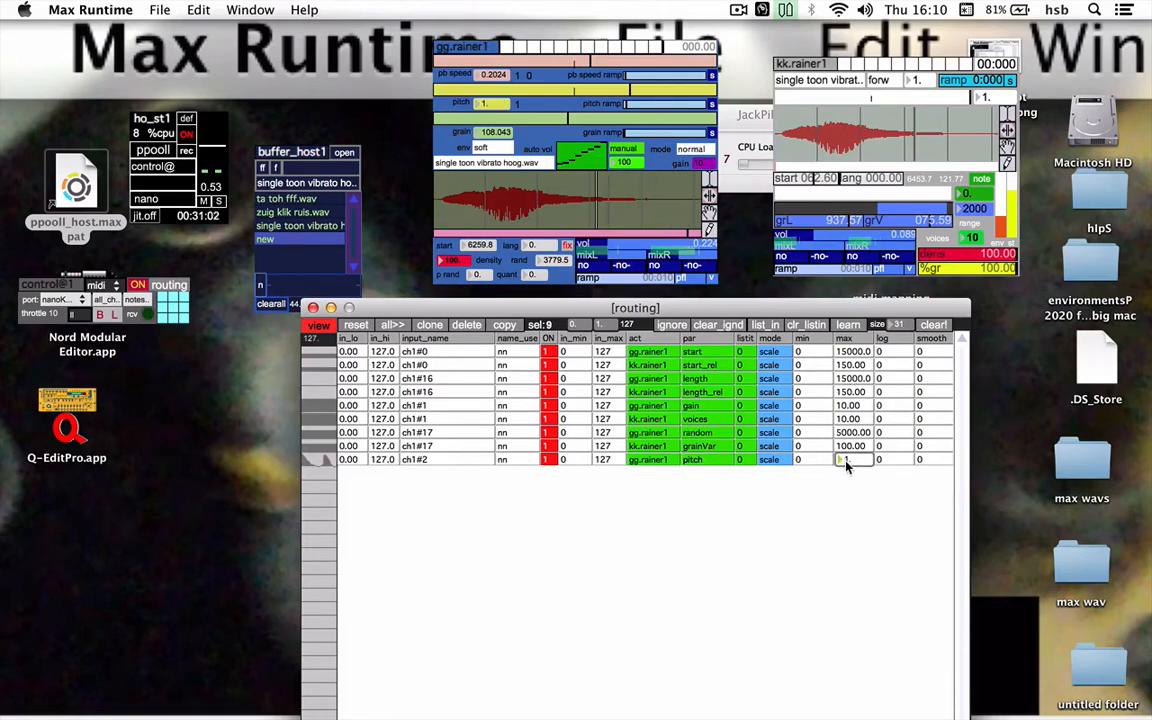
{"action": "type", "text": "5"}
{"action": "key", "text": "BackSpace"}
{"action": "type", "text": "25."}
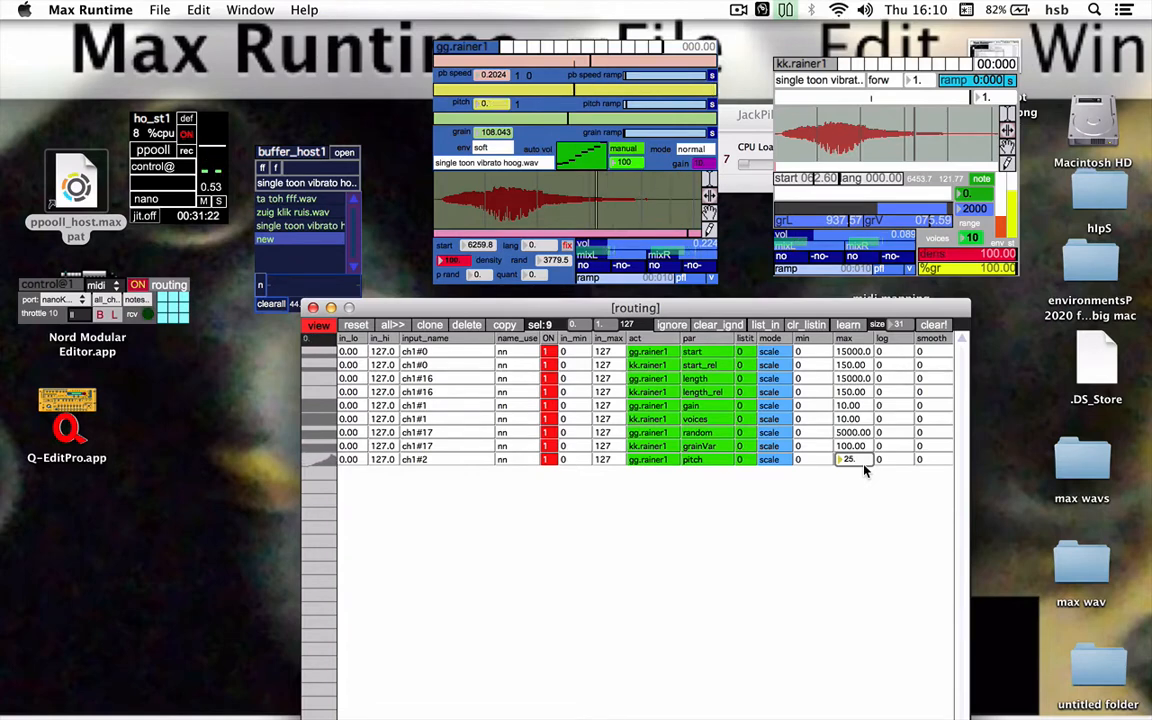
{"action": "left_click", "coordinate": [815, 460]}
{"action": "type", "text": "-25."}
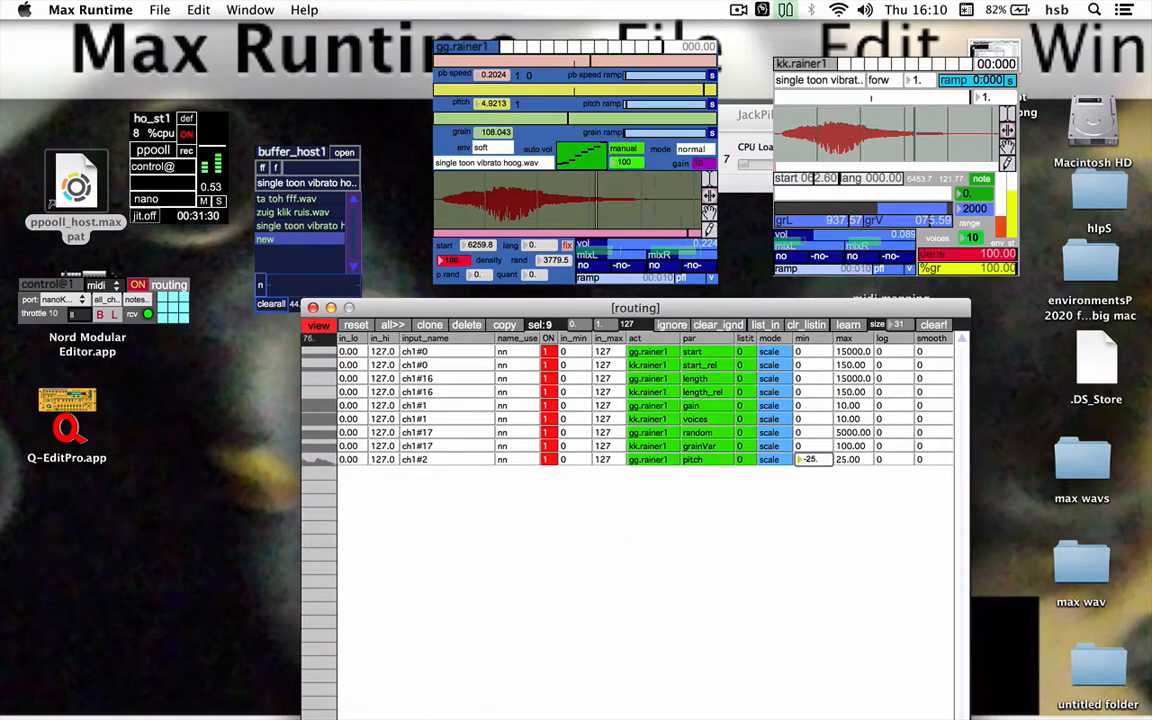
Narrow the gg.rainer1 pitch row's output range to a minimum of -20 and a maximum of 20
{"action": "left_click", "coordinate": [840, 462]}
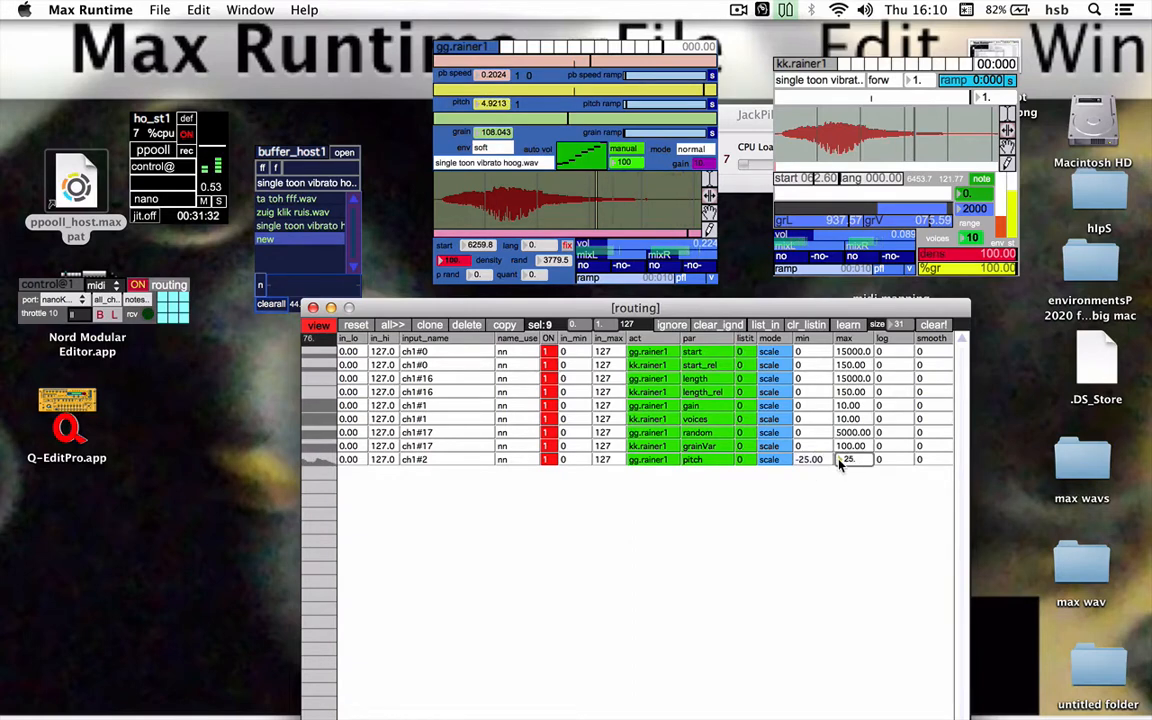
{"action": "left_click_drag", "start_coordinate": [840, 463], "coordinate": [840, 468]}
{"action": "left_click", "coordinate": [803, 460]}
{"action": "left_click_drag", "start_coordinate": [804, 461], "coordinate": [804, 468]}
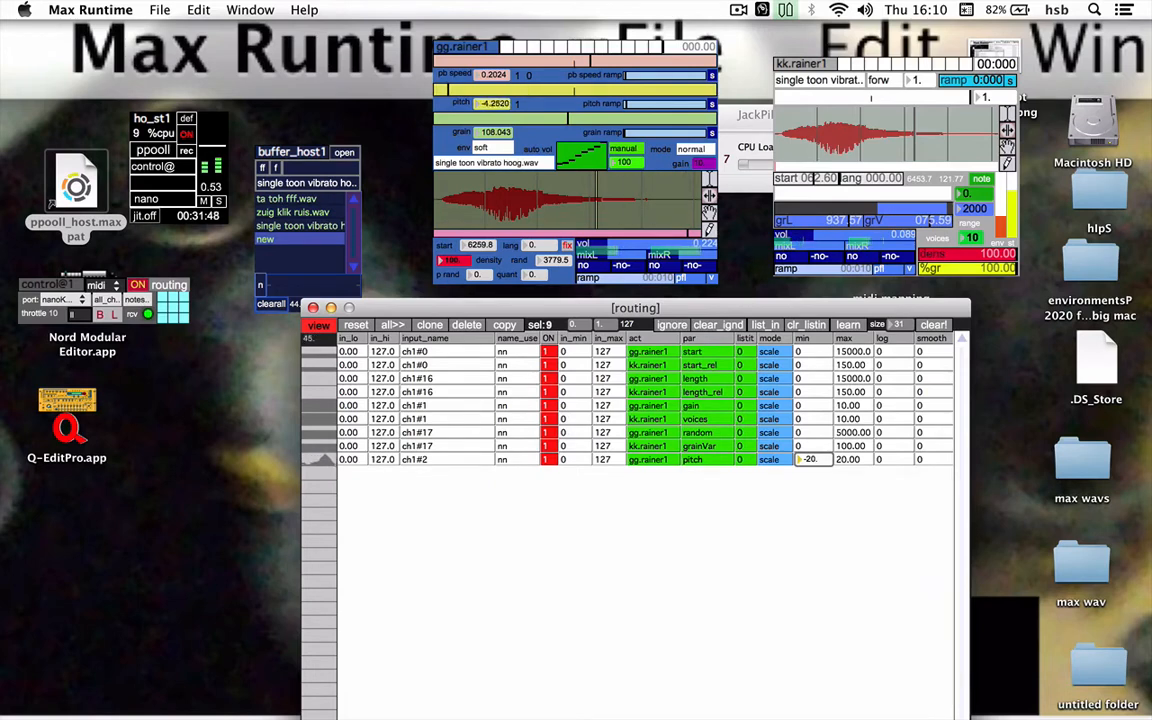
Set the gg.rainer1 pitch row's maximum to 15 and its minimum to -15
{"action": "left_click", "coordinate": [845, 460]}
{"action": "type", "text": "20."}
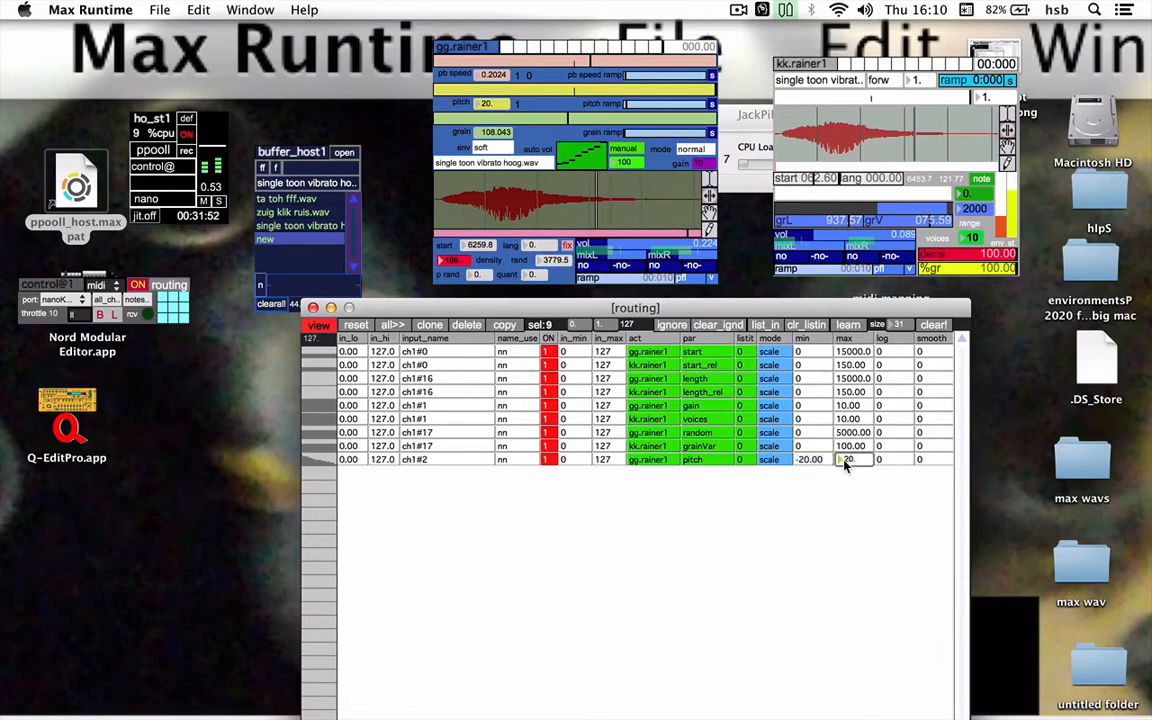
{"action": "key", "text": "BackSpace"}
{"action": "key", "text": "BackSpace"}
{"action": "key", "text": "BackSpace"}
{"action": "type", "text": "15"}
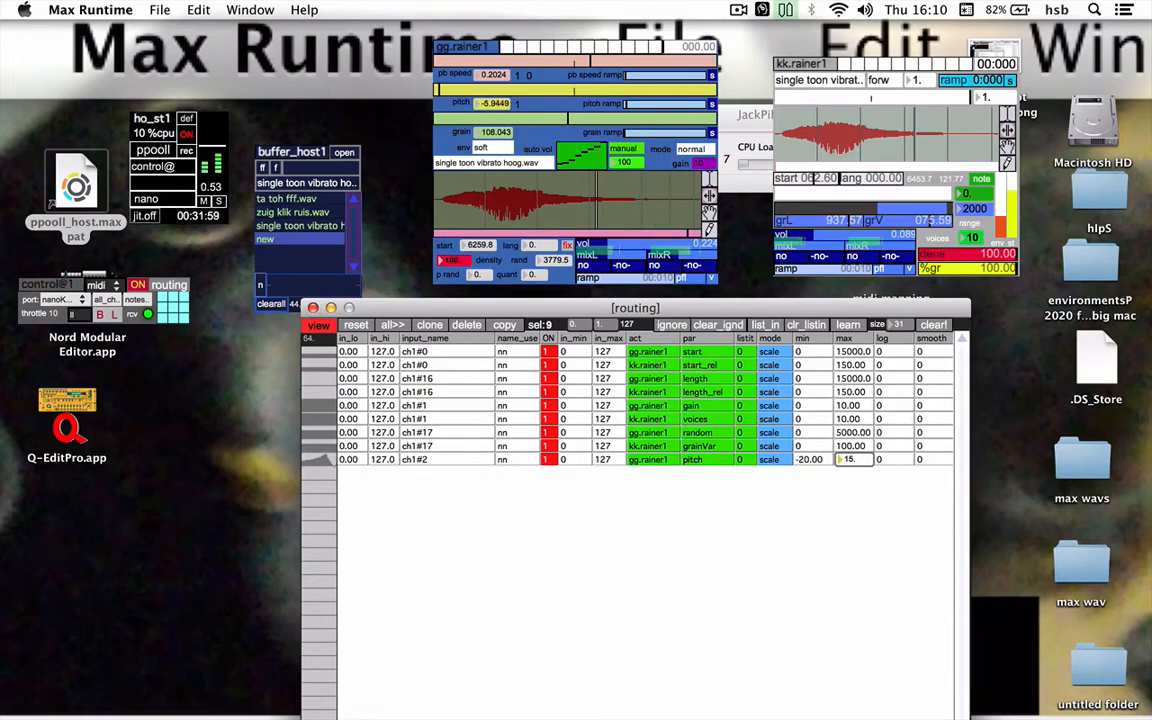
{"action": "left_click", "coordinate": [806, 460]}
{"action": "type", "text": "-"}
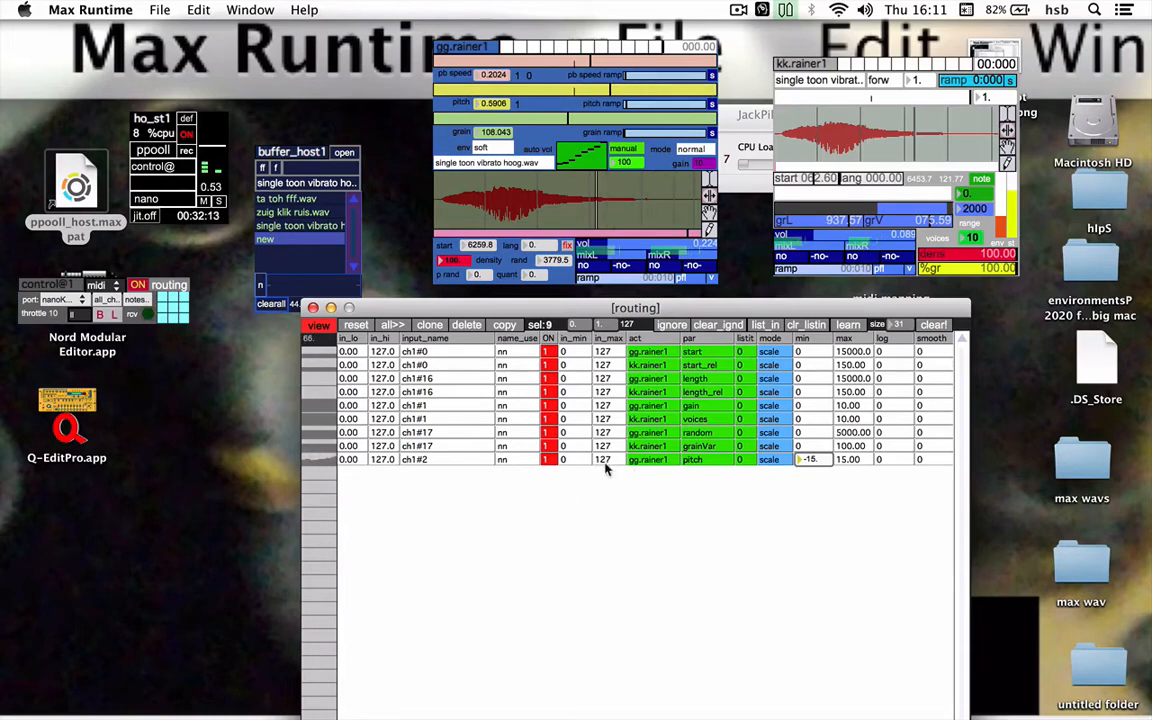
Clone the ch1#2 pitch row and route the copy to kk.rainer1, keeping pitch as its parameter
{"action": "left_click", "coordinate": [451, 458]}
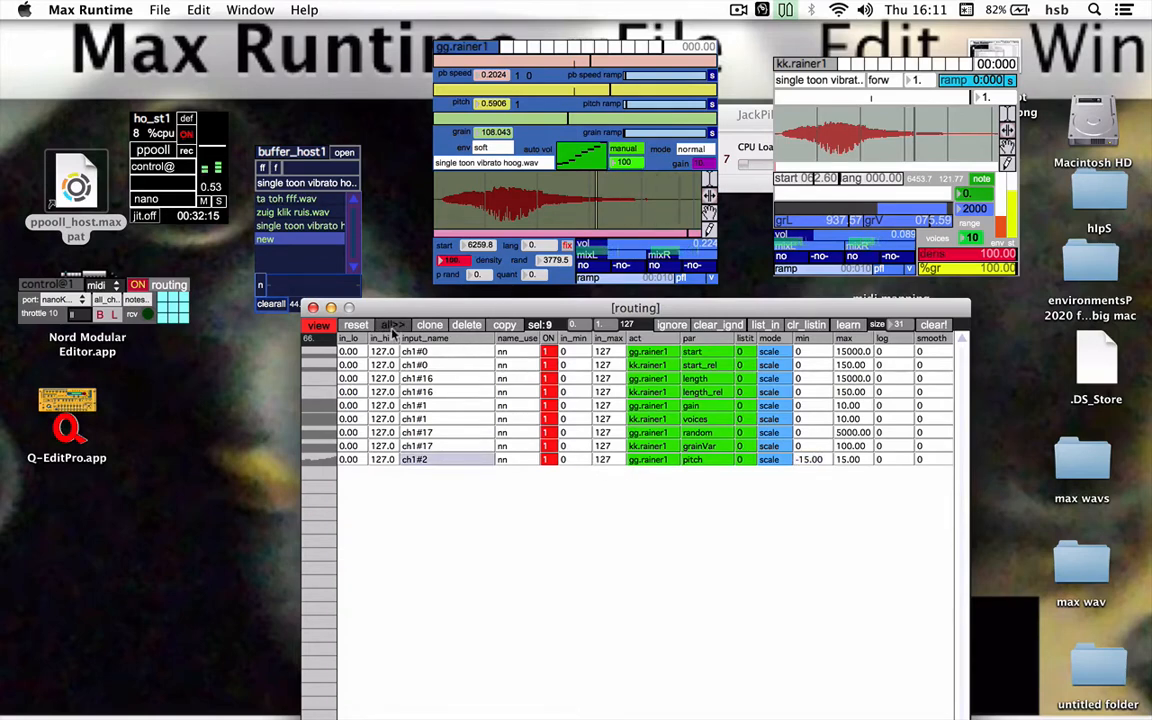
{"action": "left_click", "coordinate": [429, 325]}
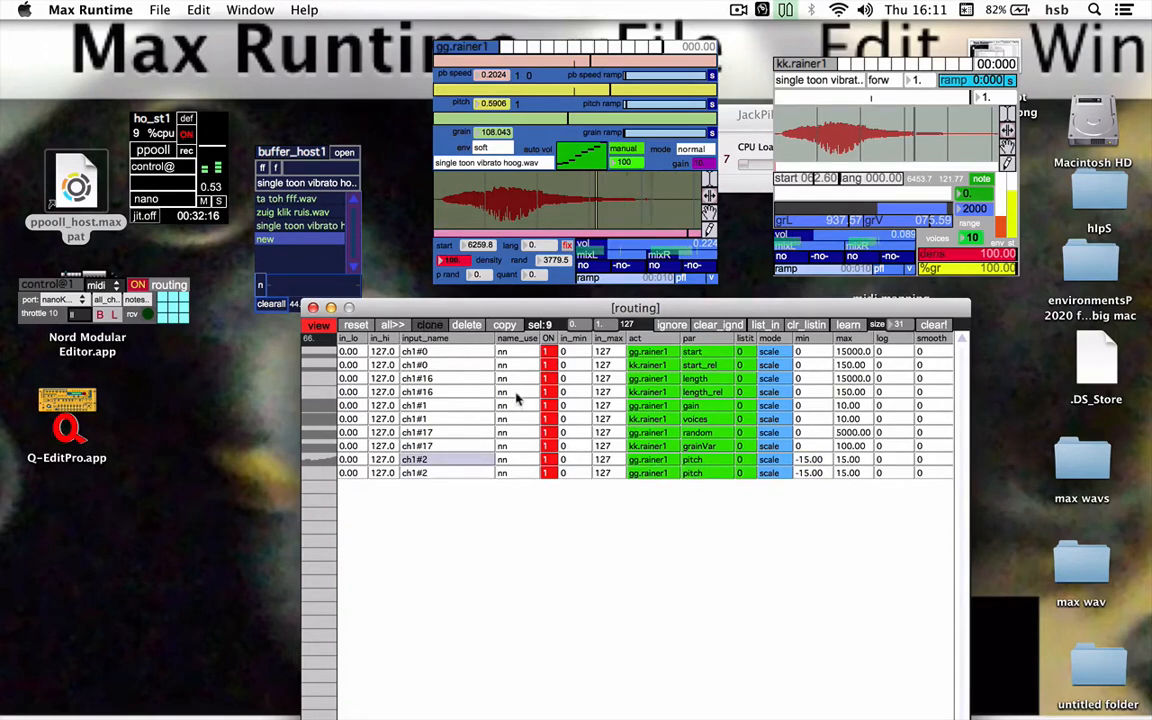
{"action": "left_click", "coordinate": [650, 473]}
{"action": "left_click", "coordinate": [657, 584]}
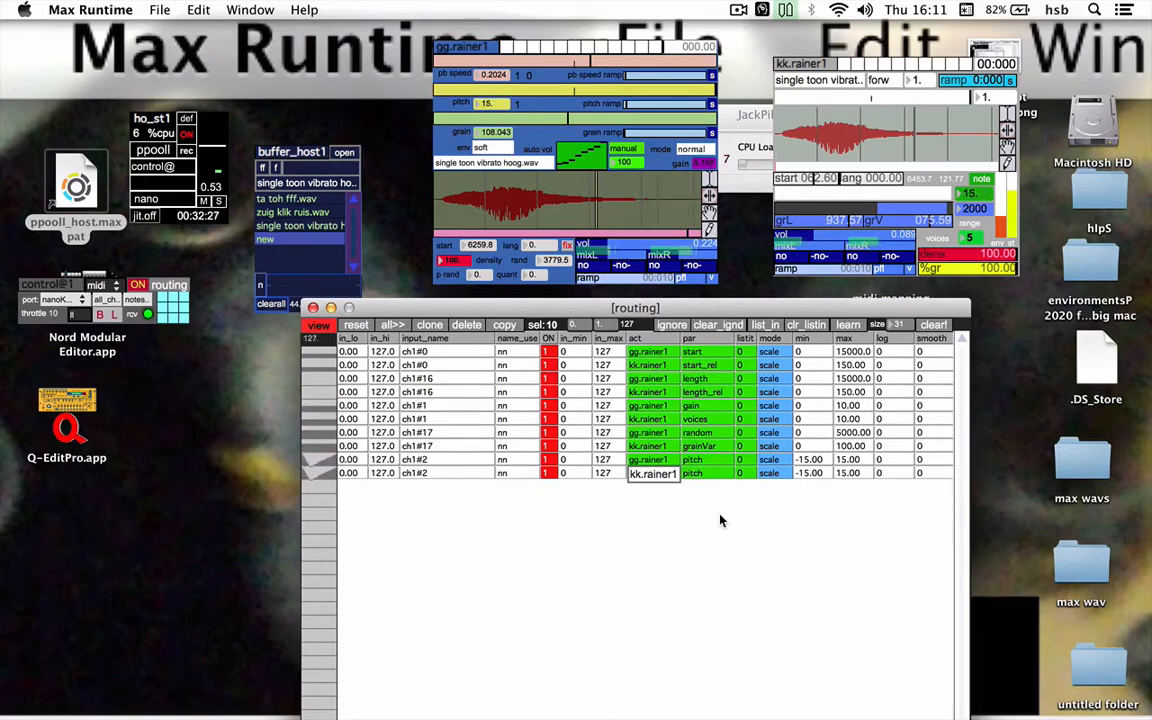
{"action": "key", "text": "Tab"}
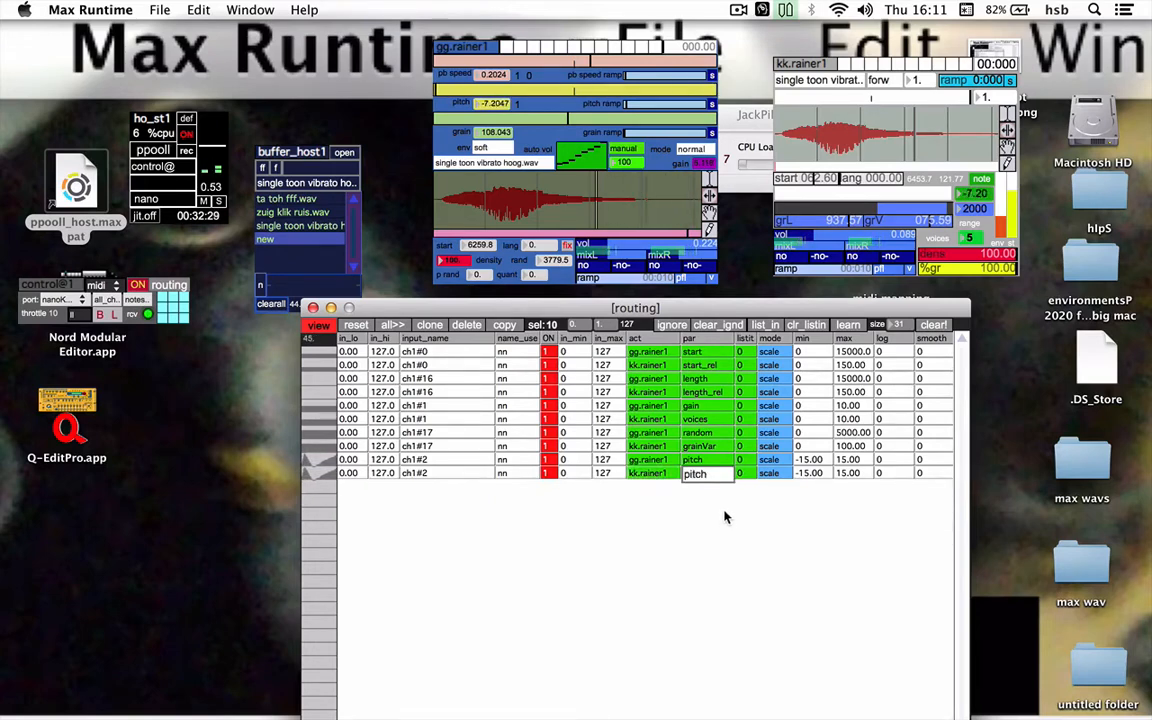
Raise kk.rainer1's volume to about 0.357 and set its pitch row's output range from -30 to 30
{"action": "left_click", "coordinate": [825, 235]}
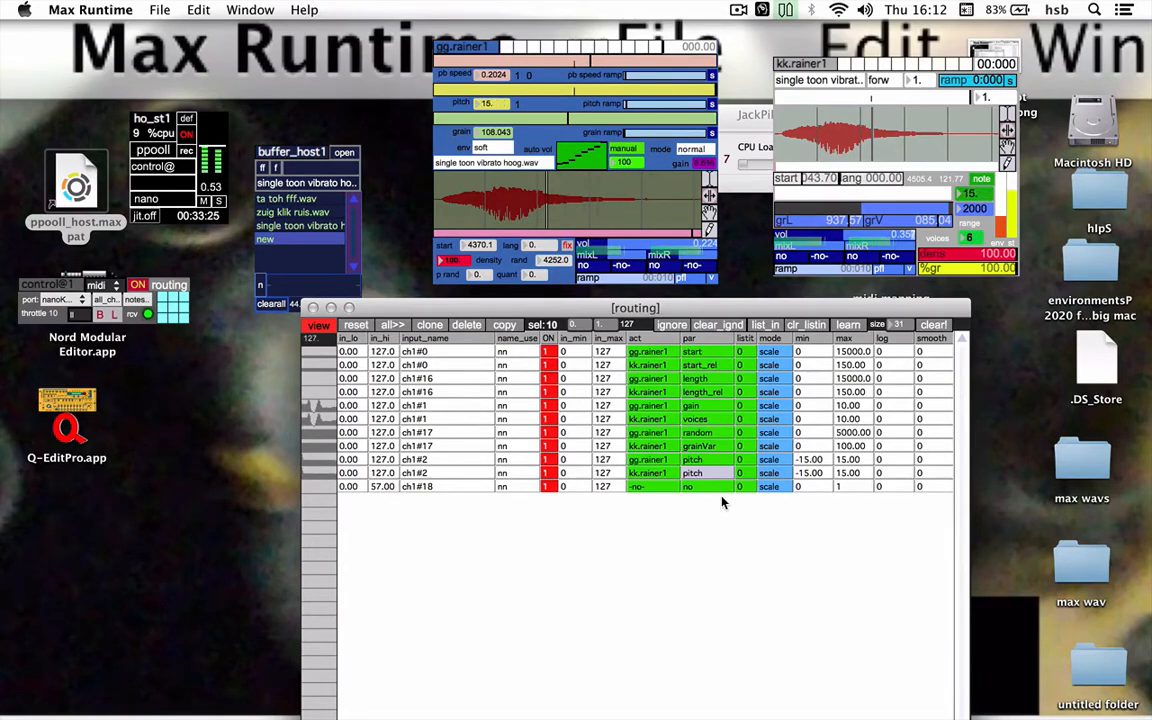
{"action": "left_click", "coordinate": [845, 476]}
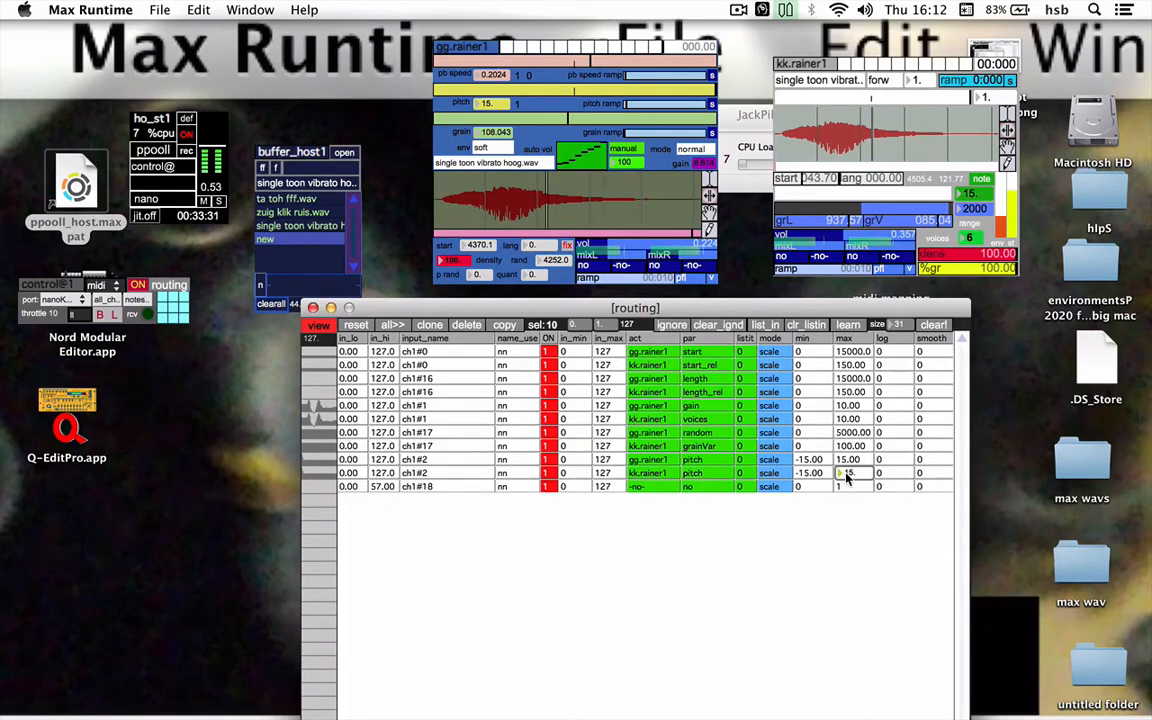
{"action": "type", "text": "30."}
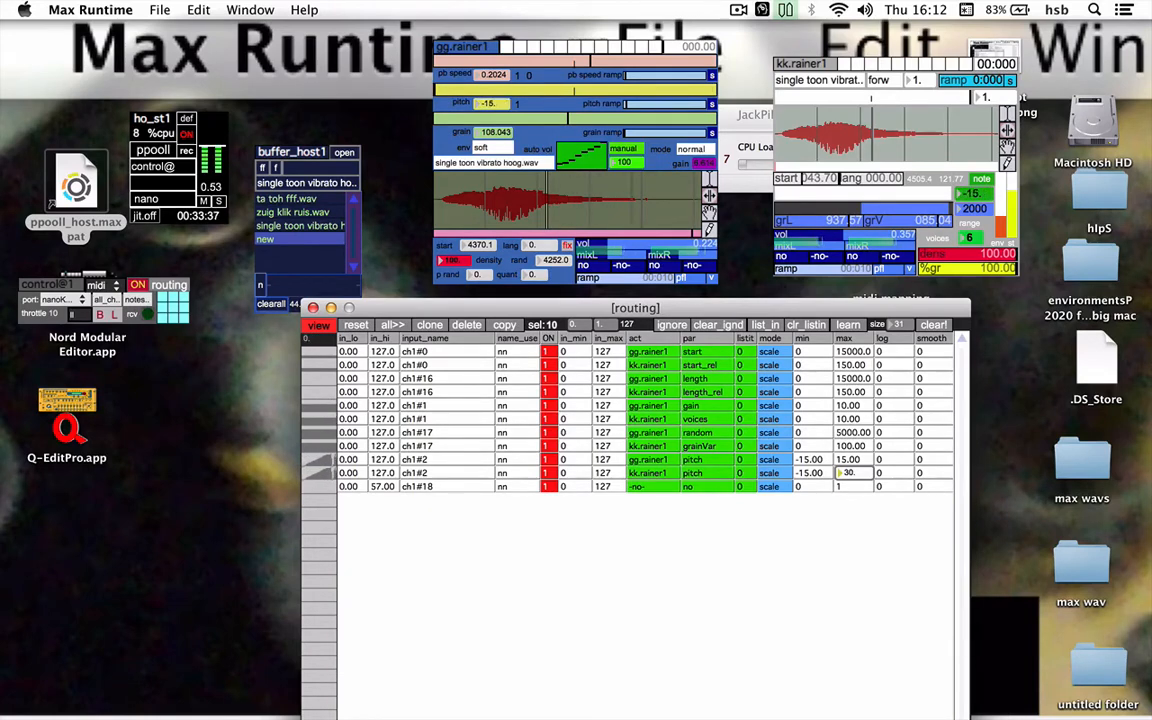
{"action": "left_click", "coordinate": [807, 473]}
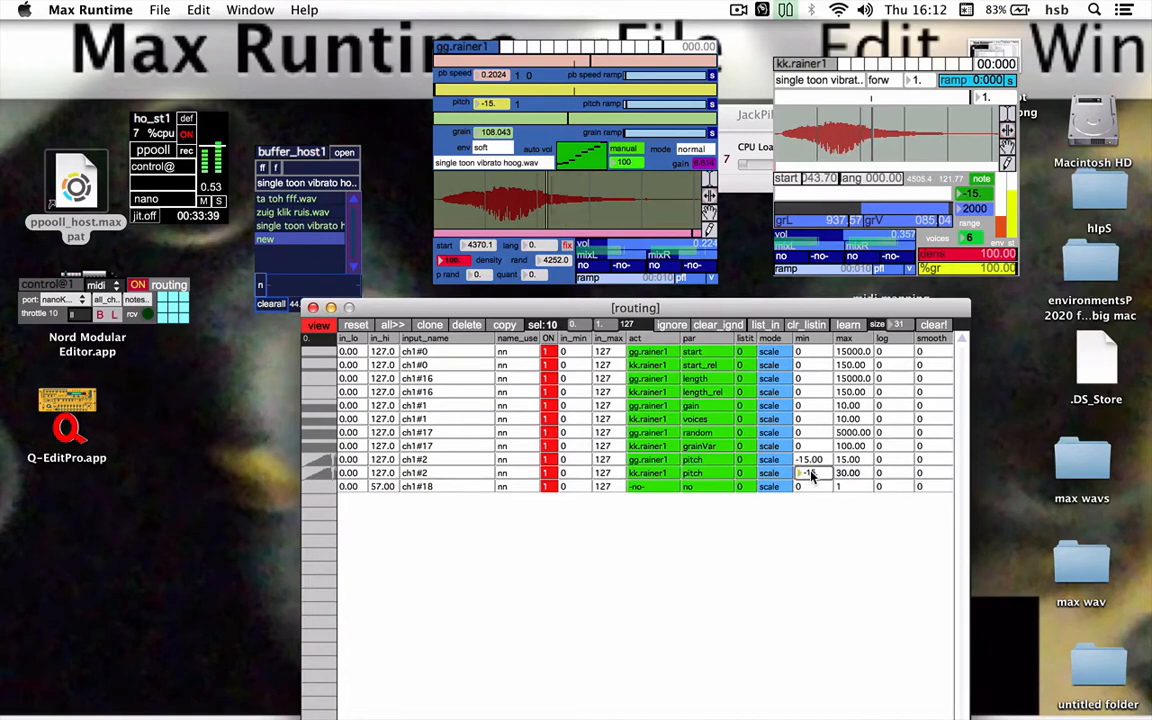
{"action": "type", "text": "-30"}
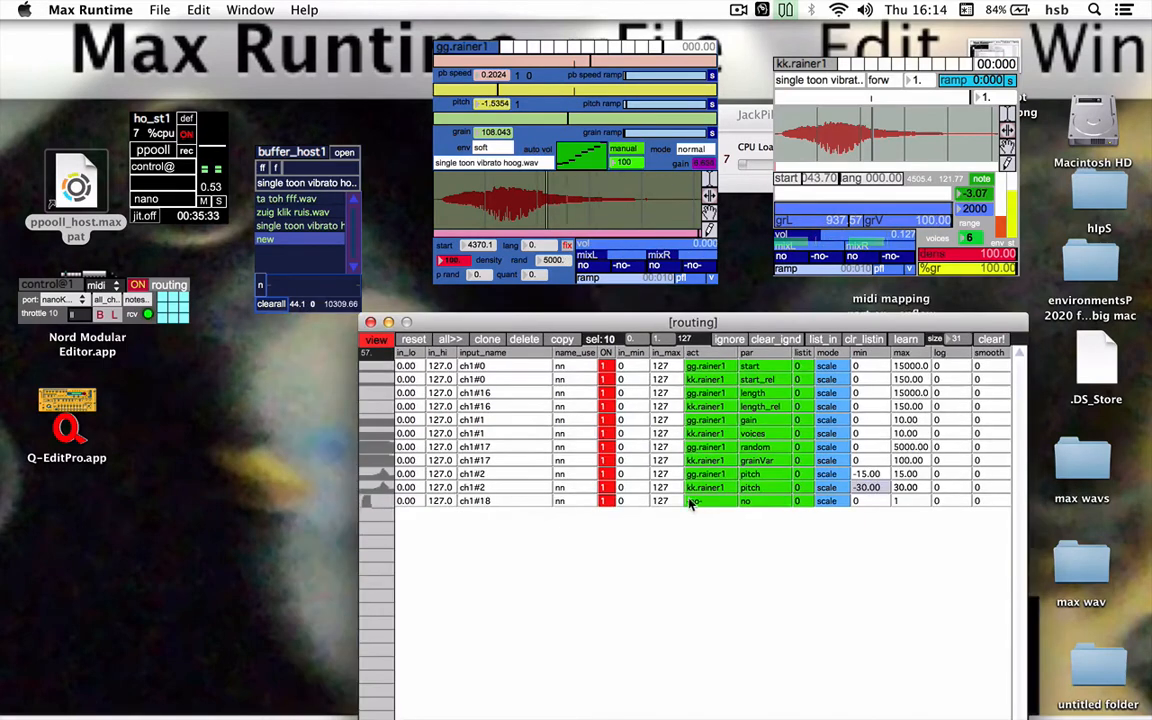
Route the ch1#18 row to the pitchrandomness parameter of gg.rainer1
{"action": "left_click", "coordinate": [690, 502]}
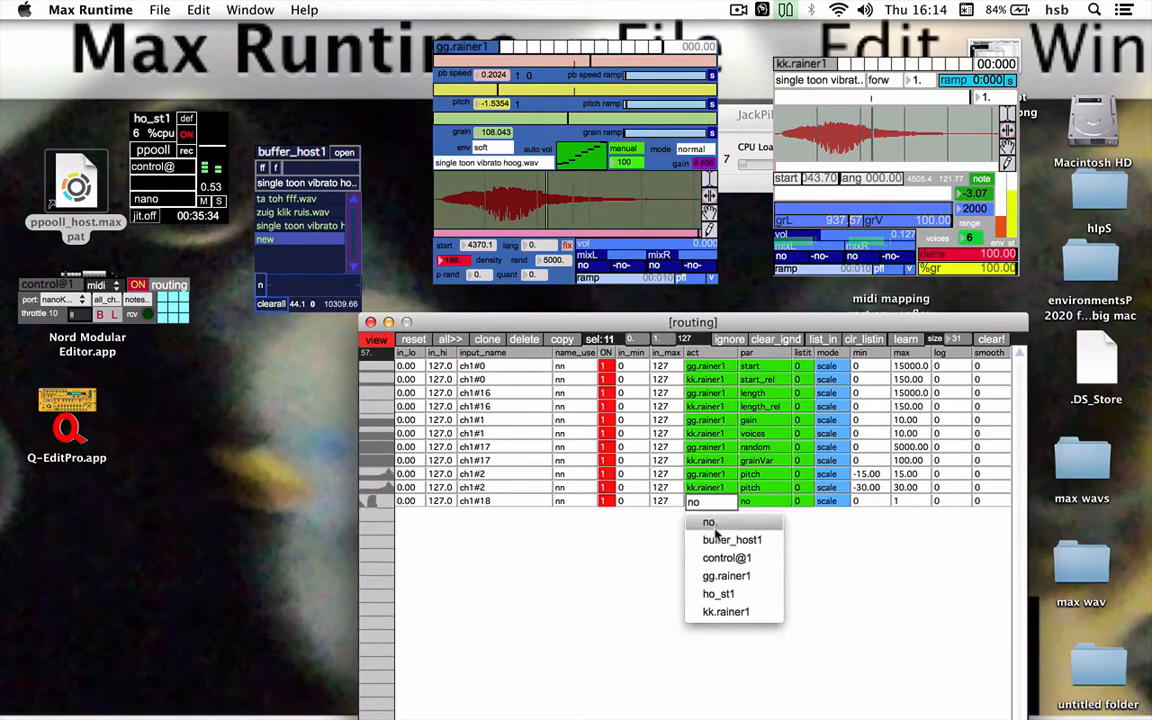
{"action": "left_click", "coordinate": [712, 577]}
{"action": "left_click", "coordinate": [759, 502]}
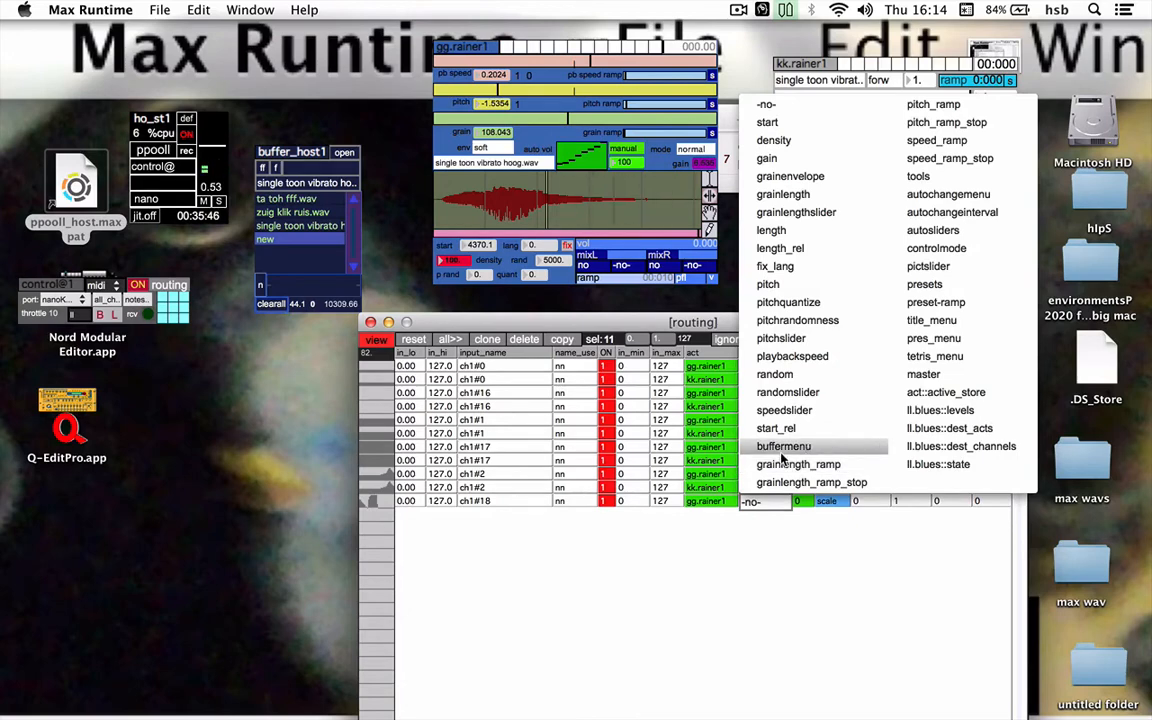
{"action": "left_click", "coordinate": [817, 320]}
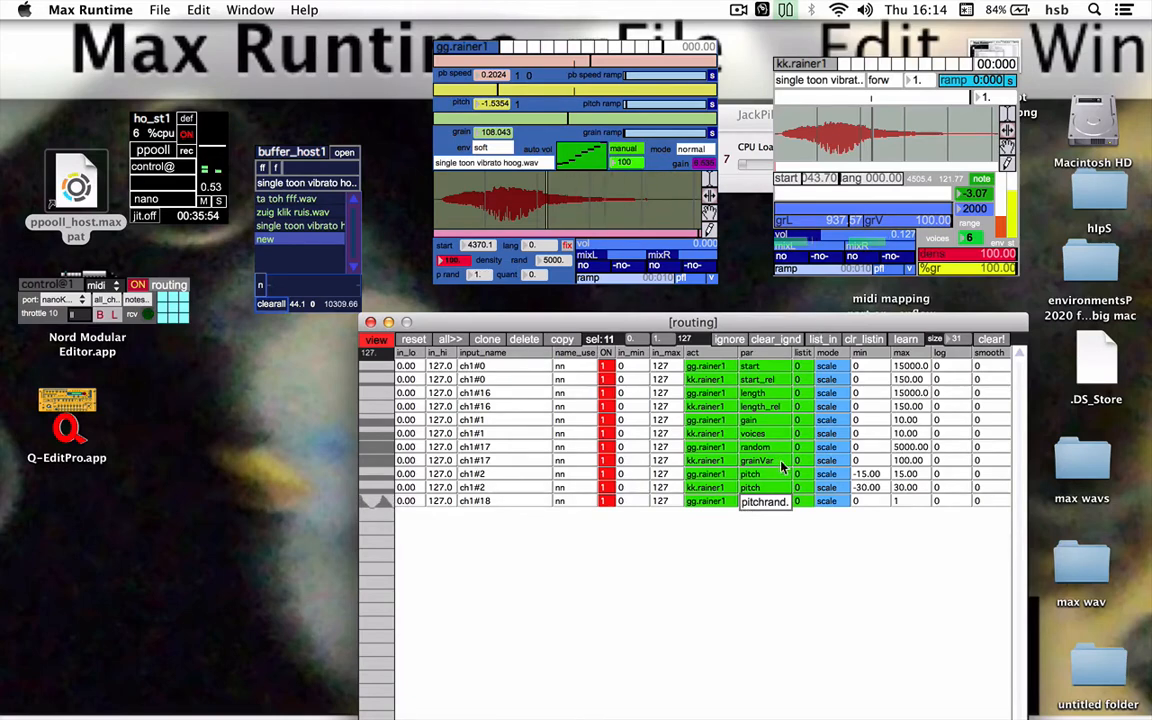
Set the maximum of the gg.rainer1 pitchrandomness row to 5
{"action": "left_click", "coordinate": [905, 501]}
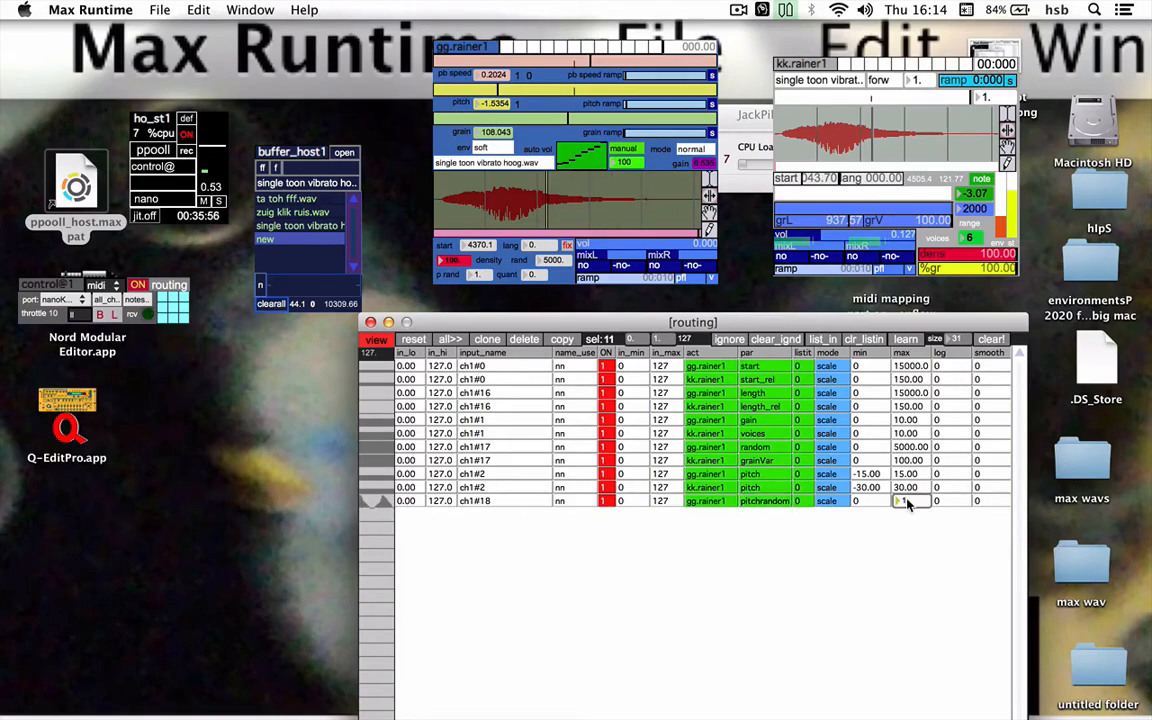
{"action": "type", "text": "5."}
{"action": "left_click", "coordinate": [475, 275]}
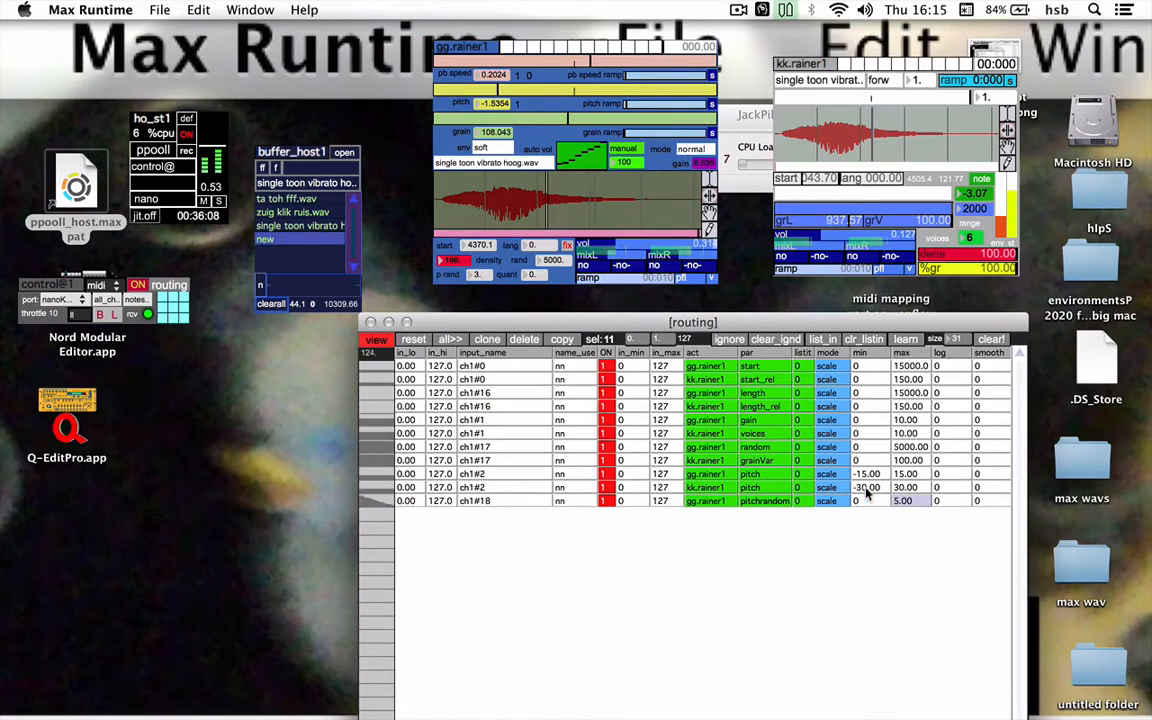
Set the gg.rainer1 pitchrandomness row's output range from -3 to 3 and select the ch1#18 row
{"action": "left_click", "coordinate": [903, 501]}
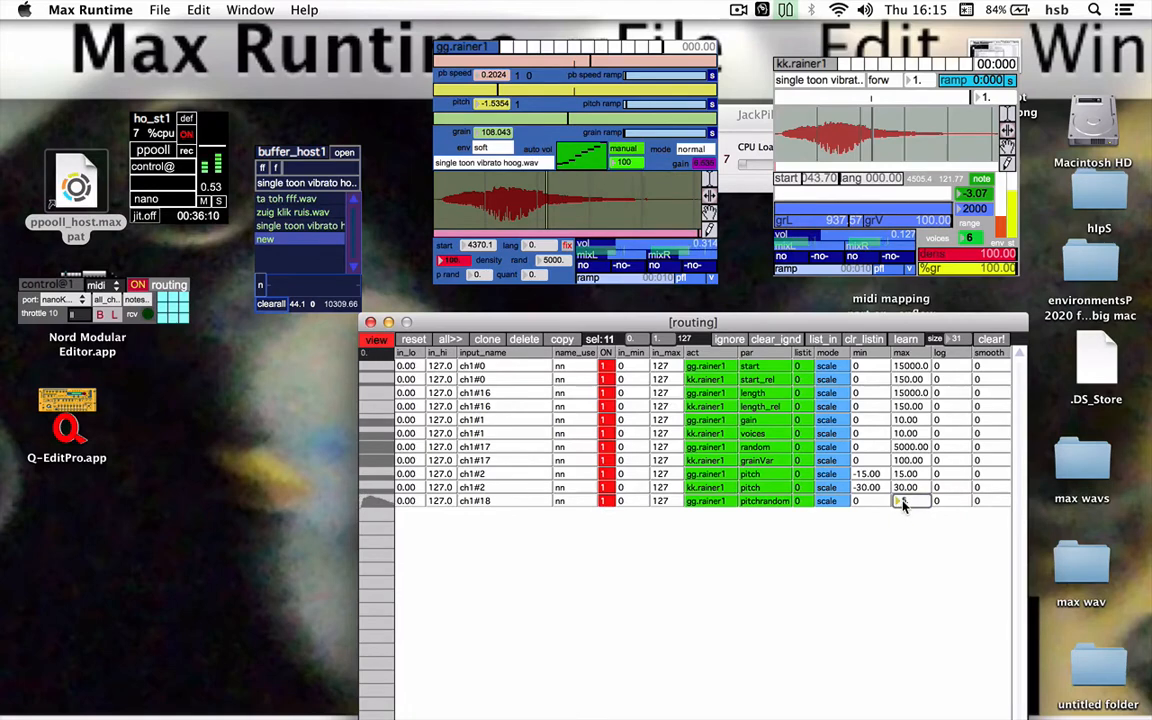
{"action": "left_click", "coordinate": [865, 503]}
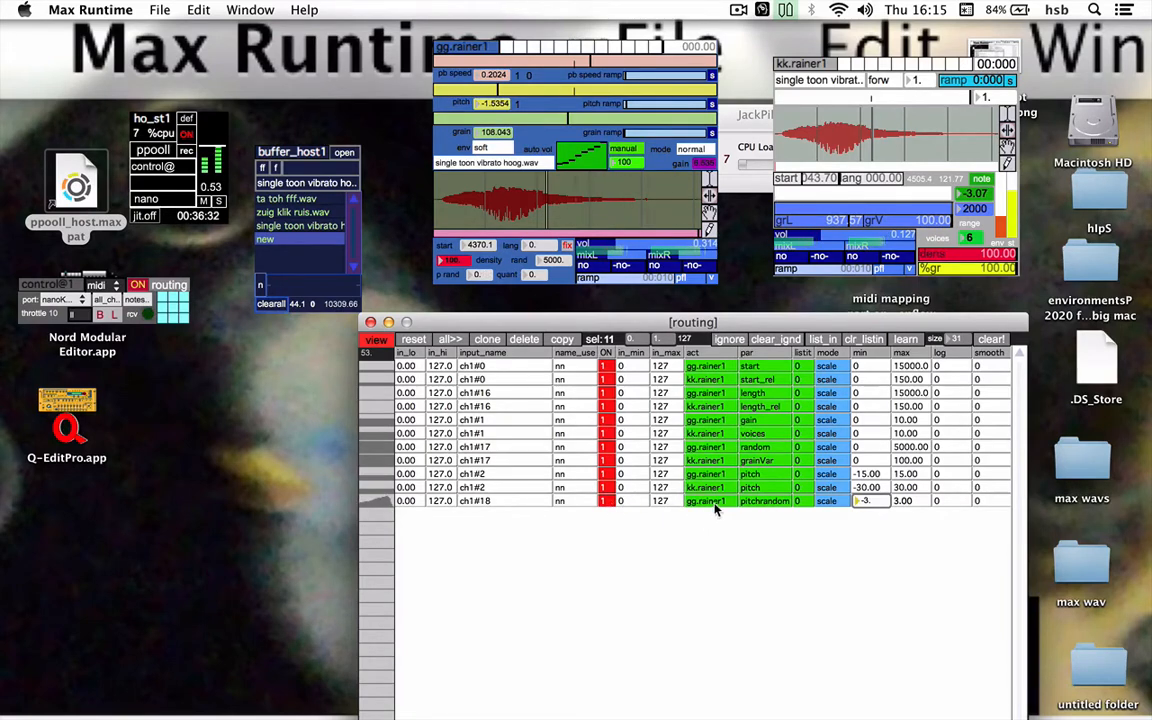
{"action": "left_click", "coordinate": [520, 501]}
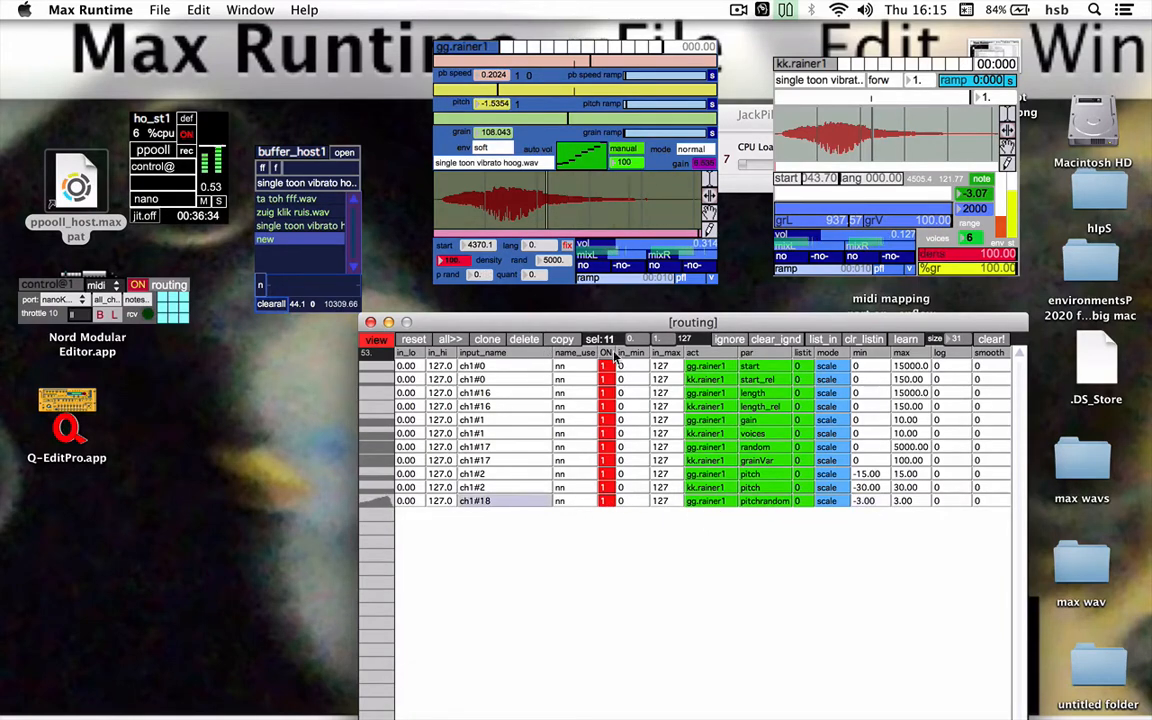
Clone the ch1#18 pitchrandomness row and assign the copy to the kk.rainer1 module
{"action": "left_click", "coordinate": [487, 340]}
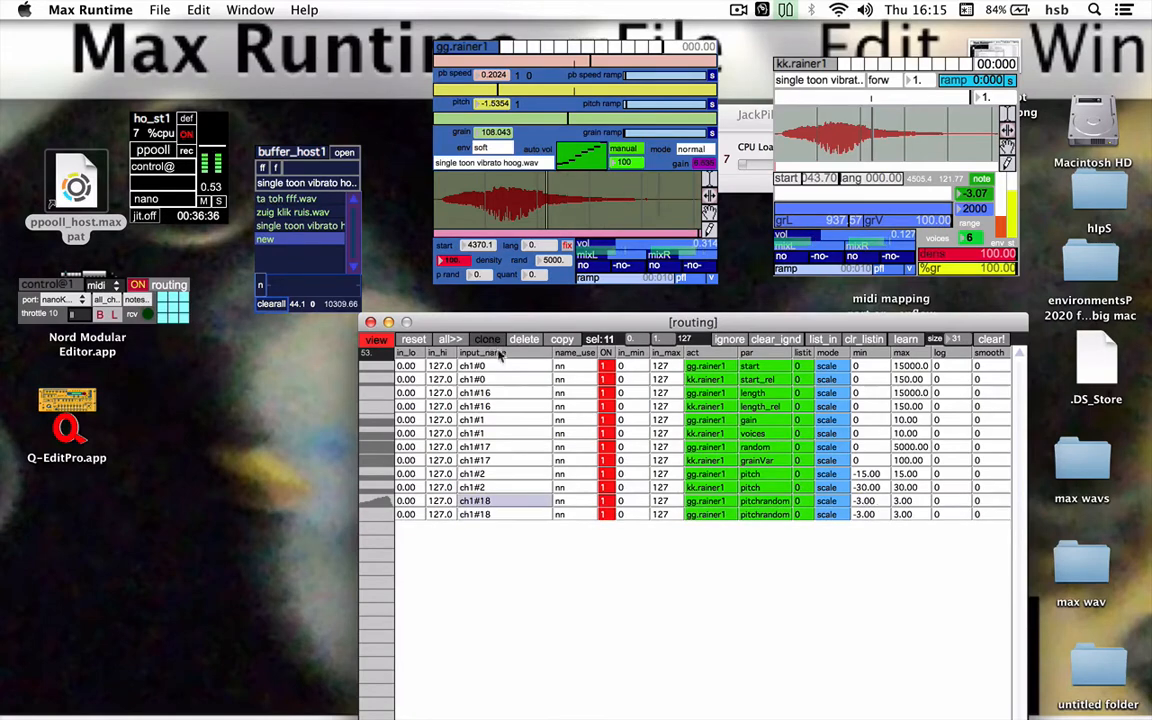
{"action": "left_click", "coordinate": [714, 516]}
{"action": "left_click", "coordinate": [727, 627]}
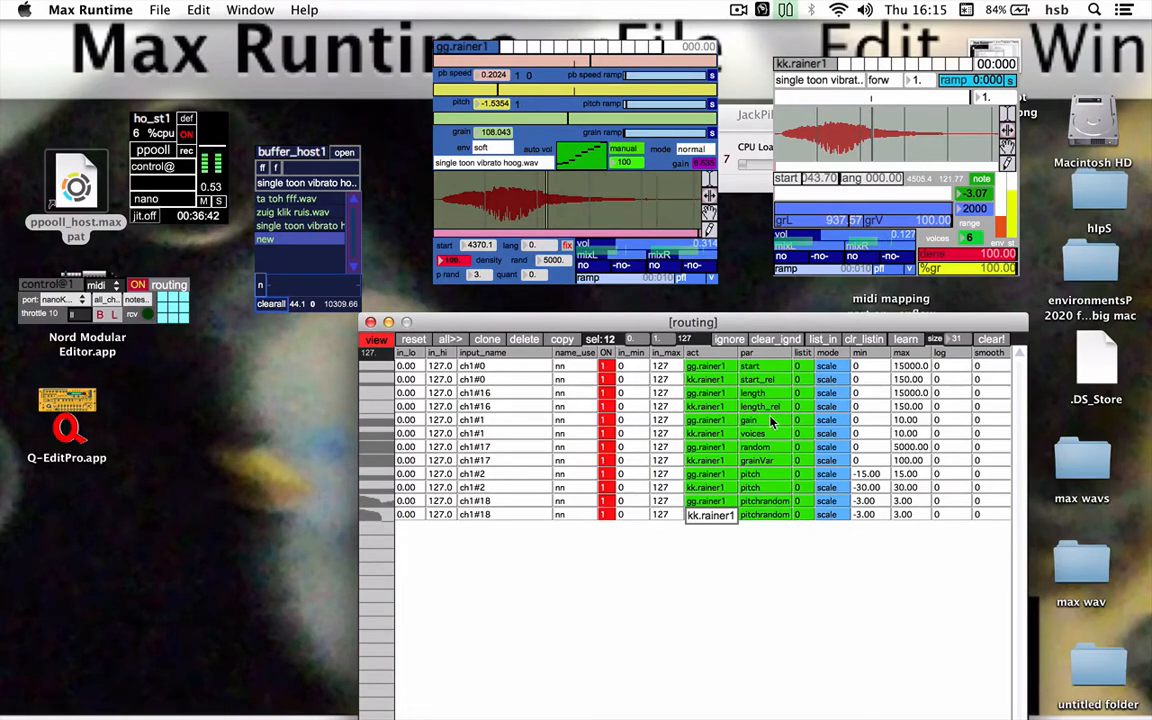
Turn gg.rainer1's volume down to 0 and route the kk.rainer1 ch1#18 row to the pitch-list parameter
{"action": "left_click", "coordinate": [600, 258]}
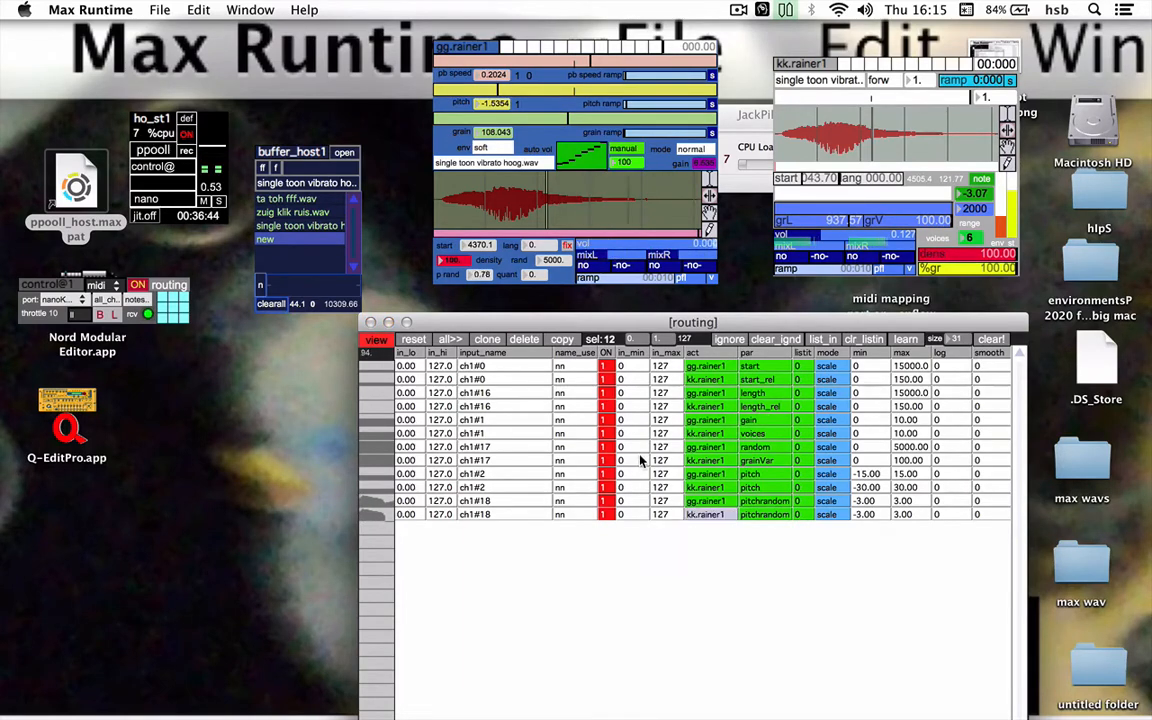
{"action": "left_click", "coordinate": [765, 515]}
{"action": "scroll", "coordinate": [770, 522], "scroll_direction": "down", "scroll_amount": 5}
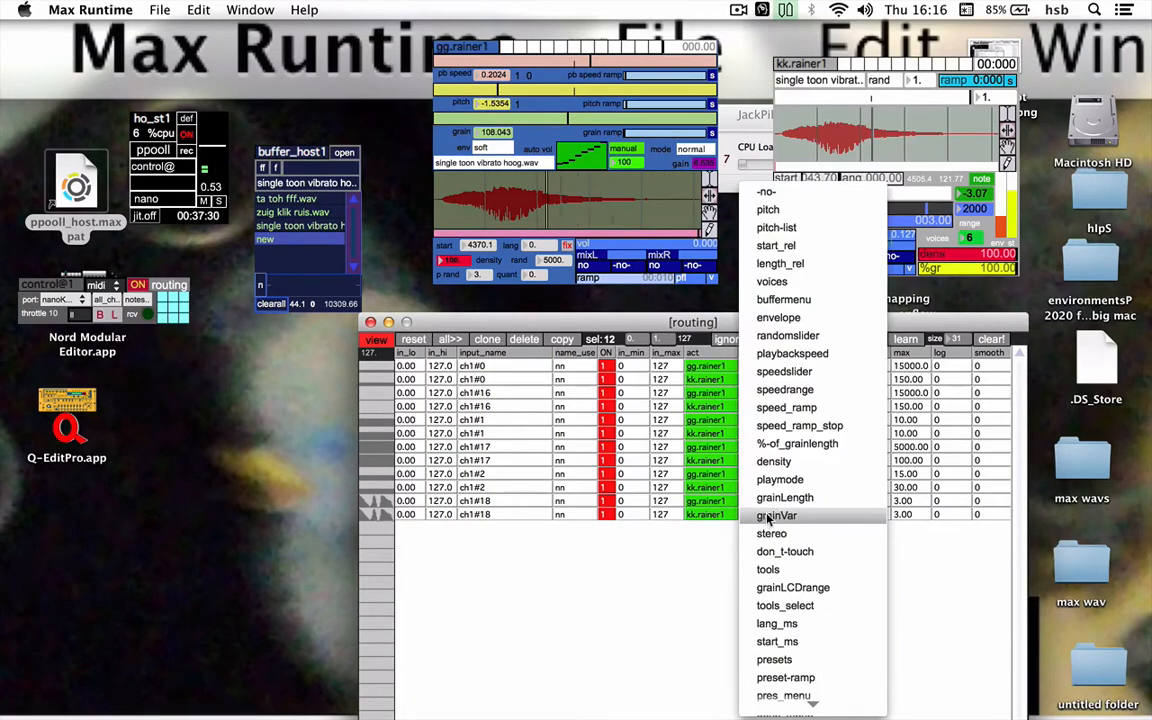
{"action": "left_click", "coordinate": [797, 229]}
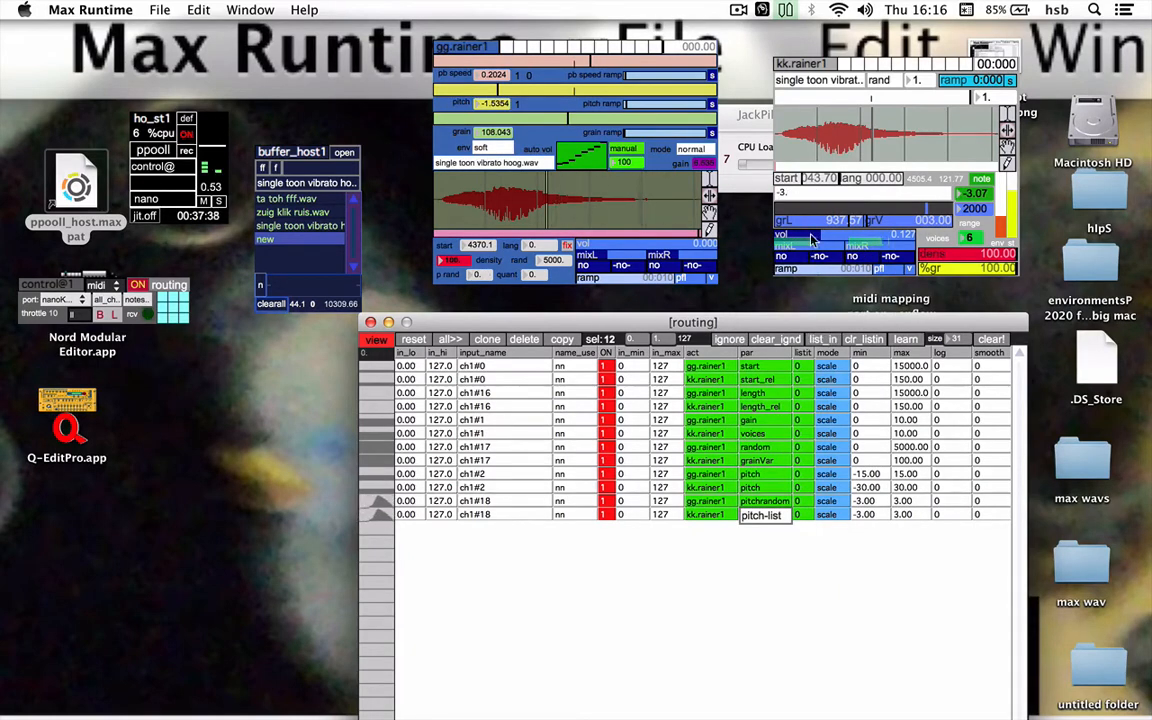
Set the kk.rainer1 pitch-list row's output range from -50 to 50 and adjust gg.rainer1's volume to about 0.32
{"action": "left_click", "coordinate": [807, 192]}
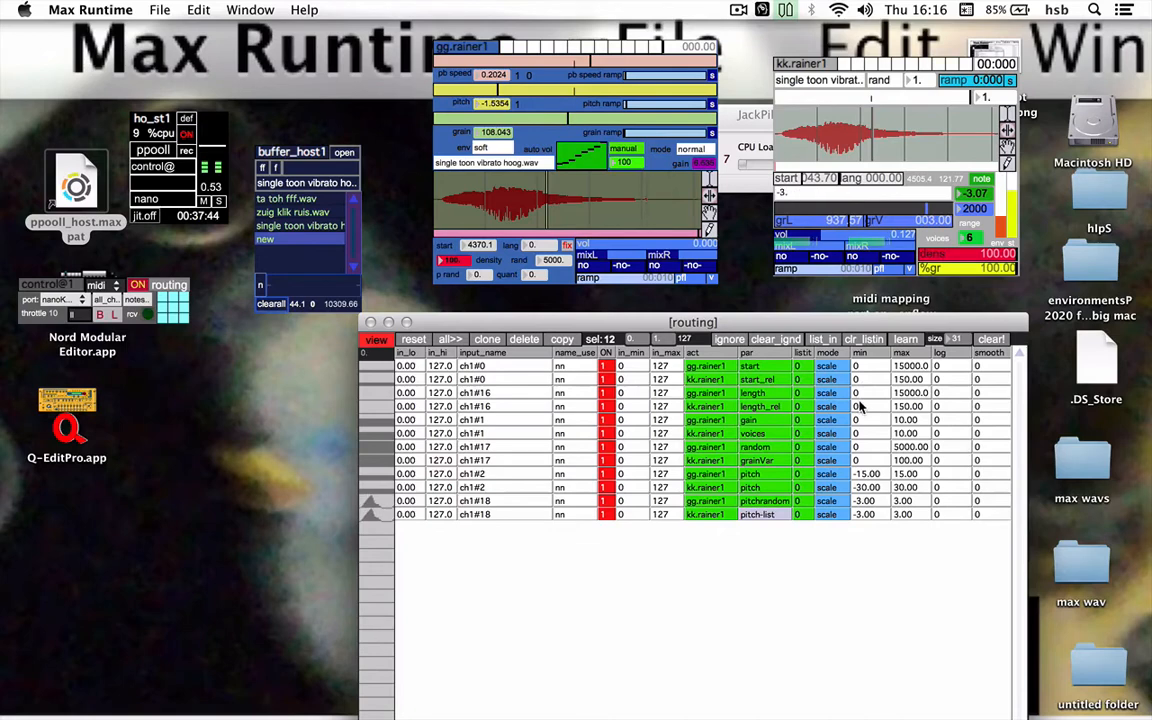
{"action": "left_click", "coordinate": [902, 514]}
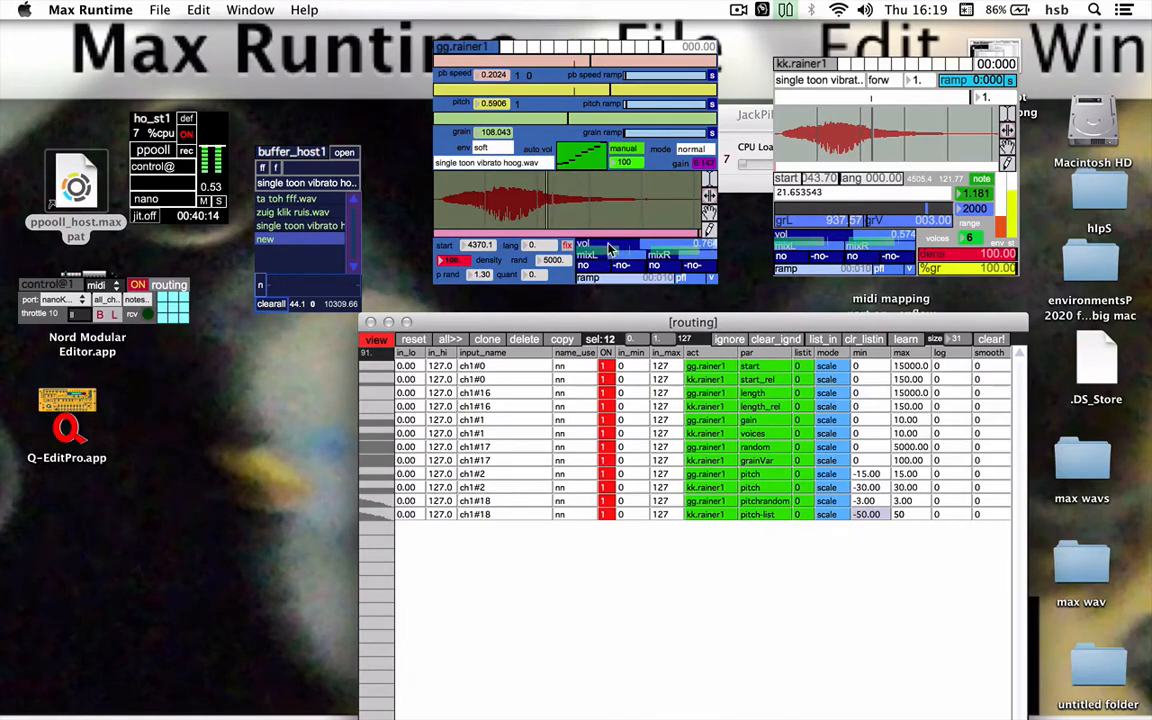
{"action": "mouse_move", "coordinate": [609, 245]}
{"action": "left_mouse_down"}
{"action": "mouse_move", "coordinate": [578, 245]}
{"action": "mouse_move", "coordinate": [618, 249]}
{"action": "left_mouse_up"}
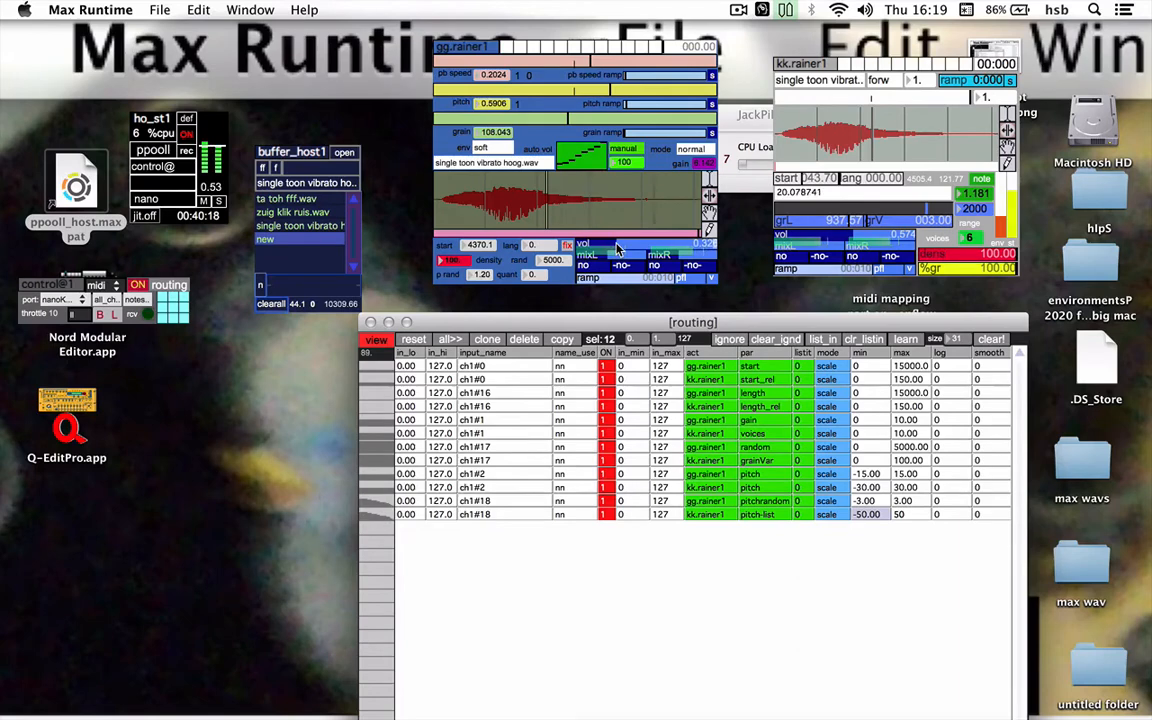